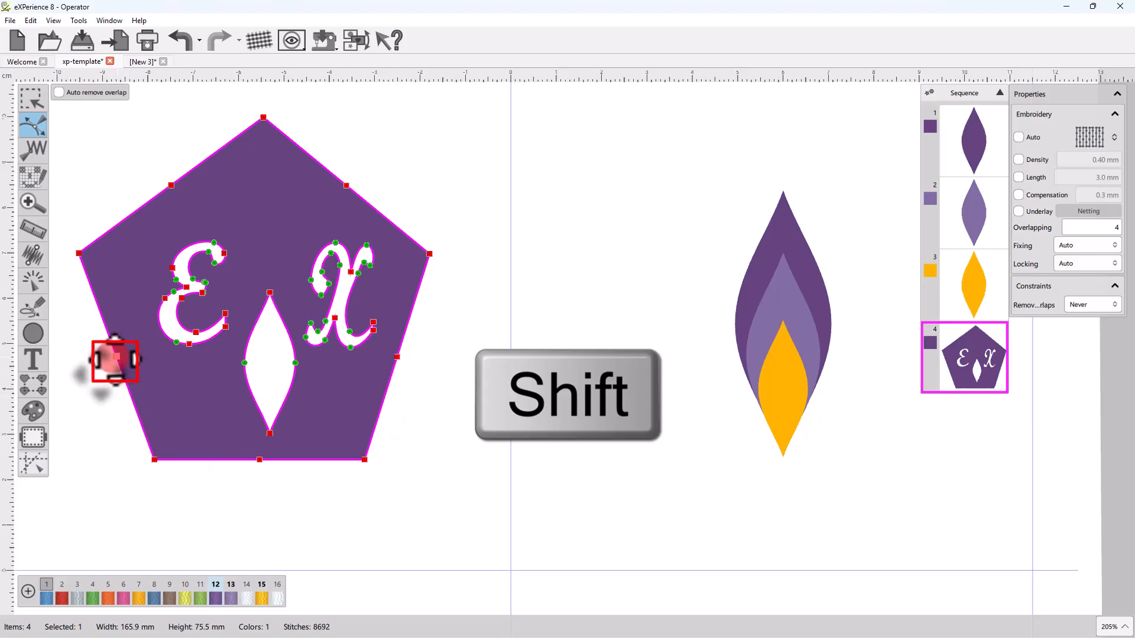
Select the five nodes on the pentagon's lower sides and base, and deselect the three along the base
shift+click(117, 356)
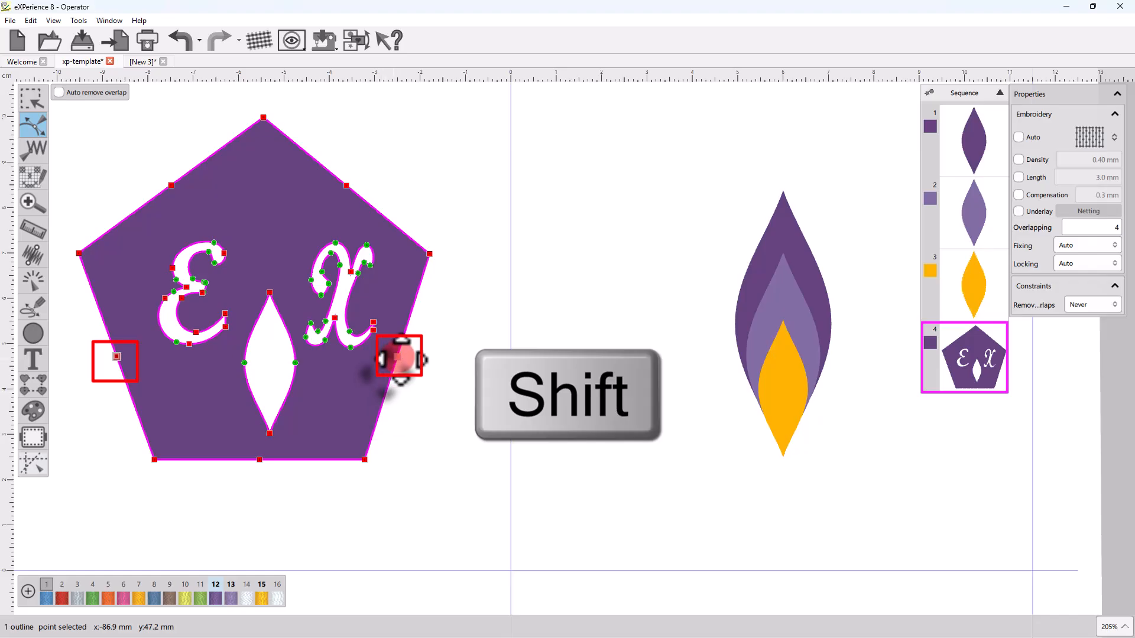
shift+click(396, 356)
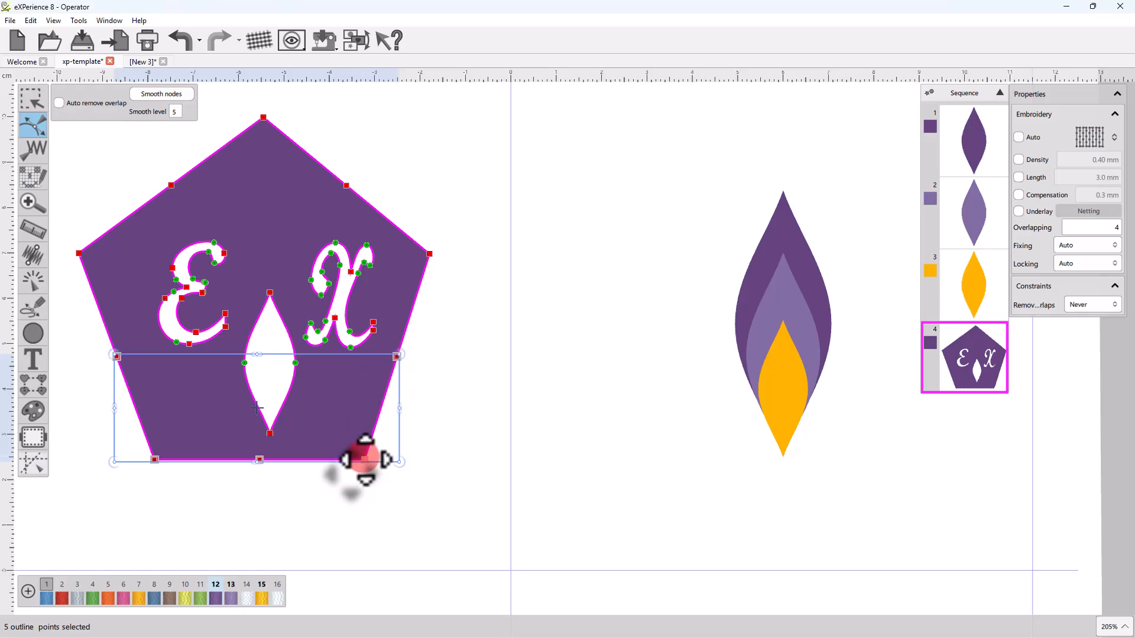
scroll(167, 462, up, 2)
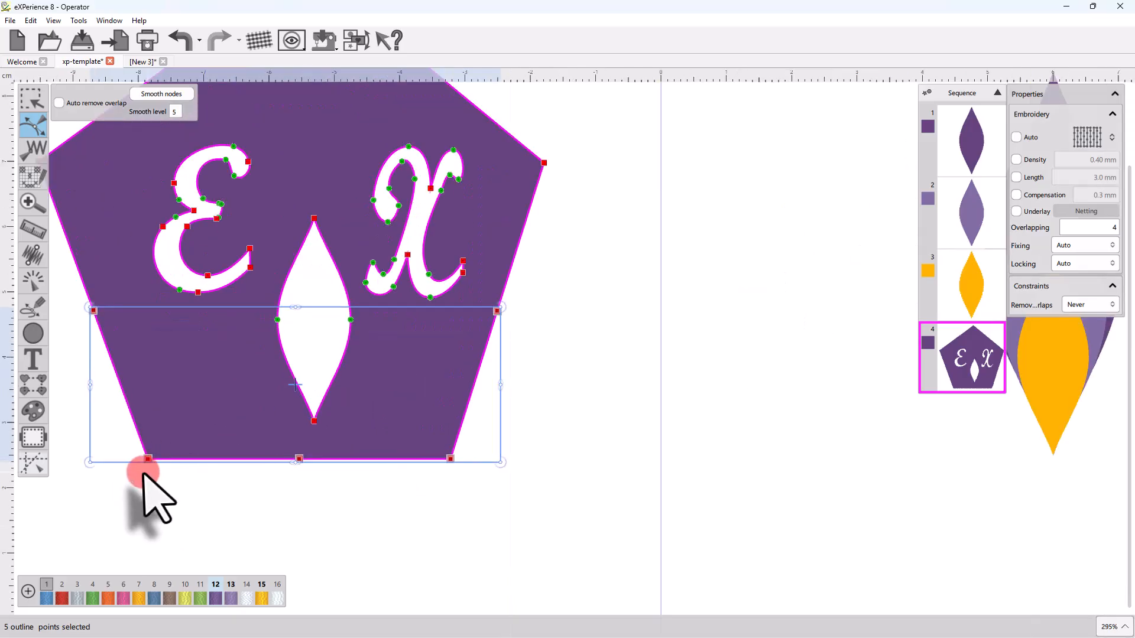
scroll(143, 473, up, 2)
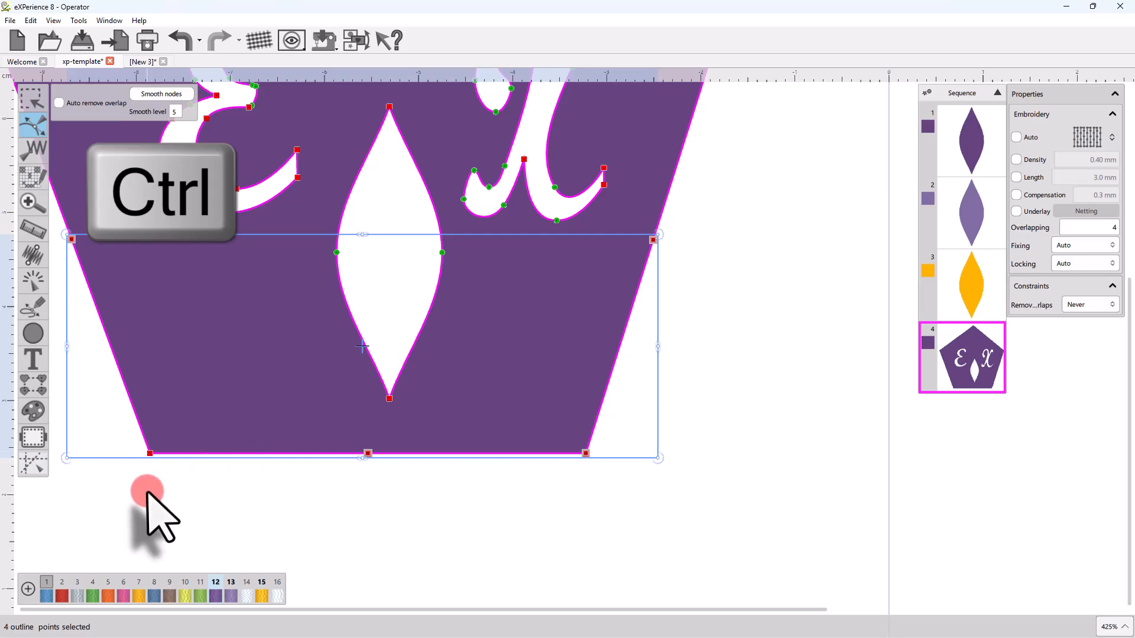
ctrl+click(368, 453)
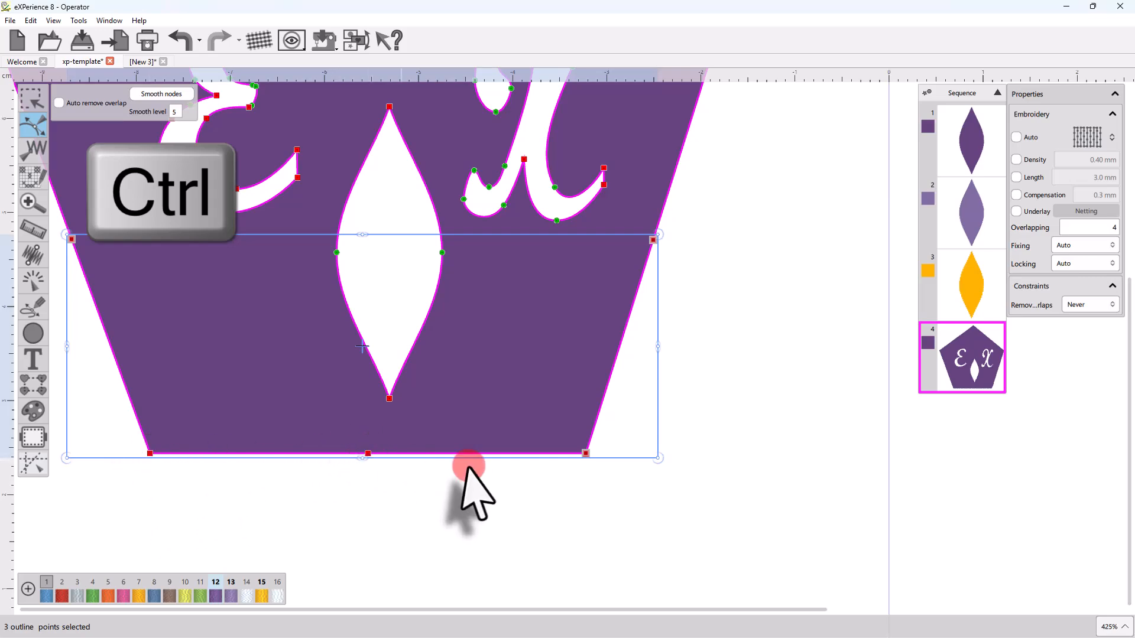
ctrl+click(585, 454)
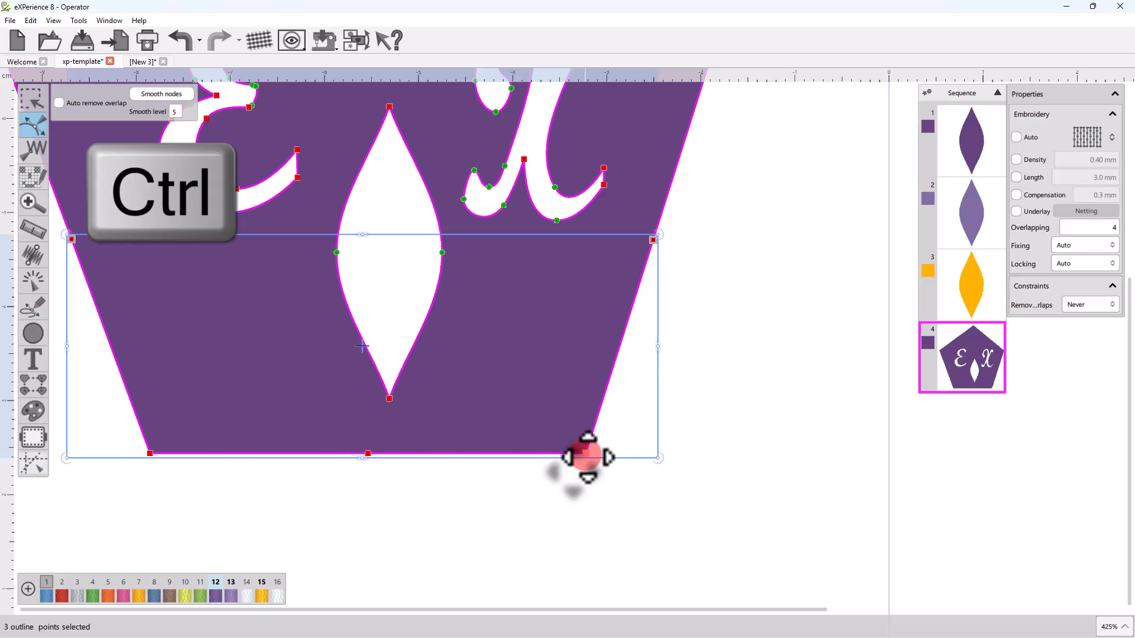
ctrl+click(586, 455)
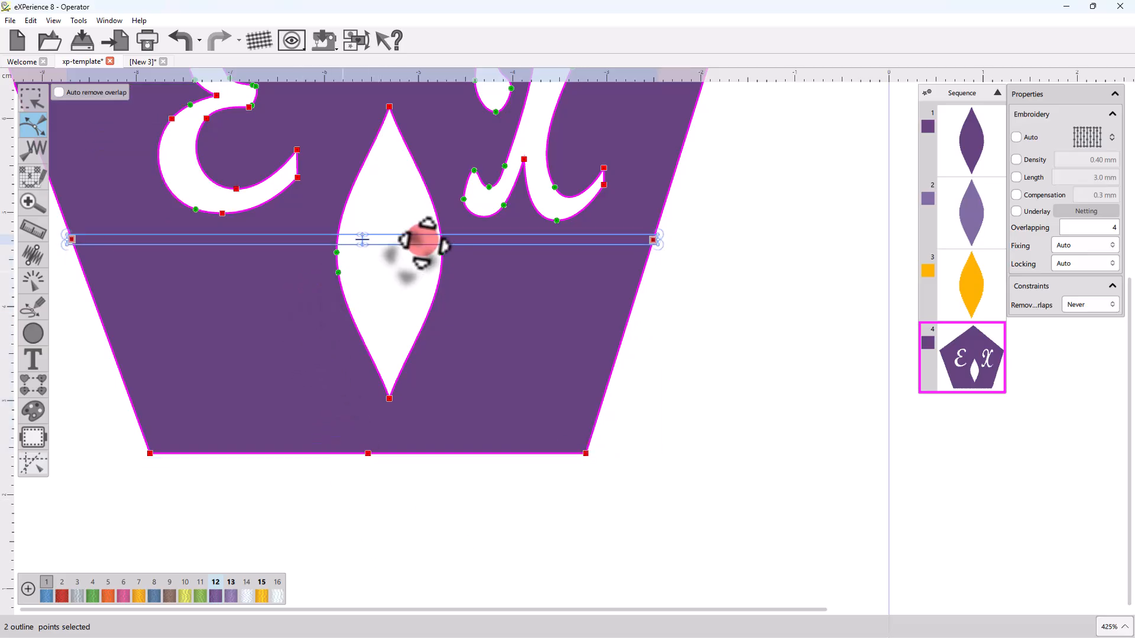
ctrl+click(368, 454)
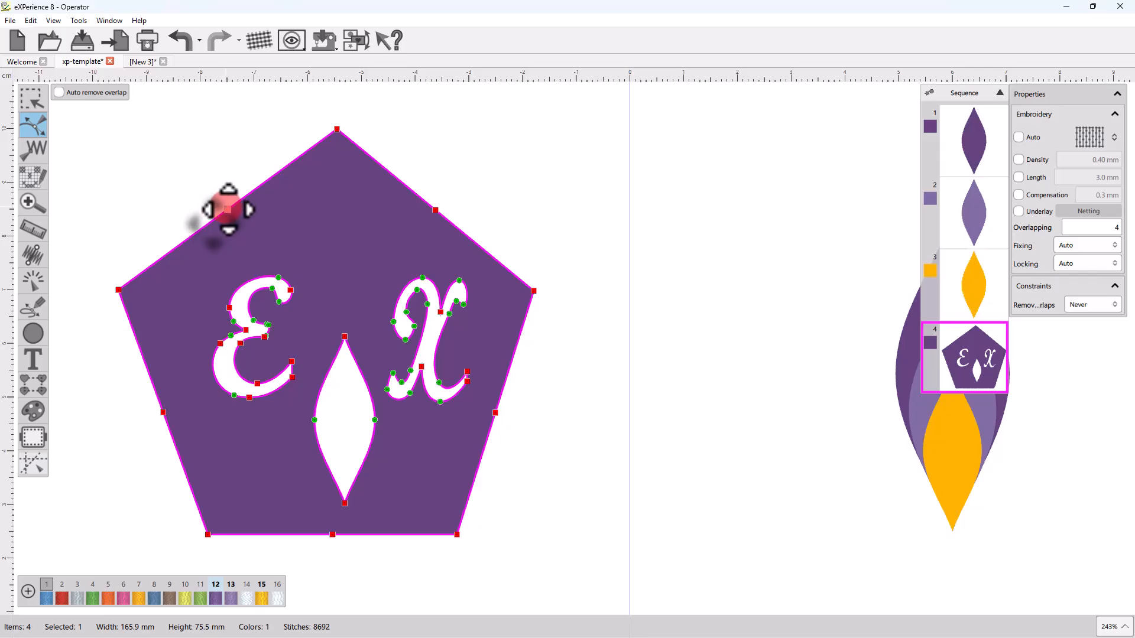
Move the middle nodes of the pentagon's two upper sides and its base slightly inward
drag(229, 210, 234, 219)
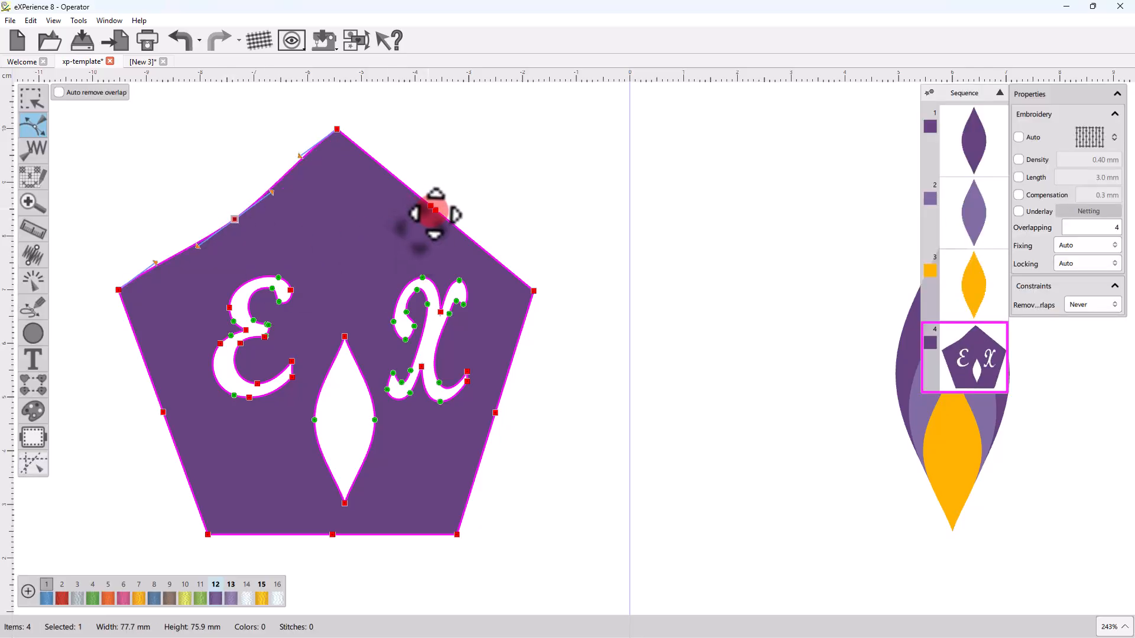
drag(435, 210, 426, 221)
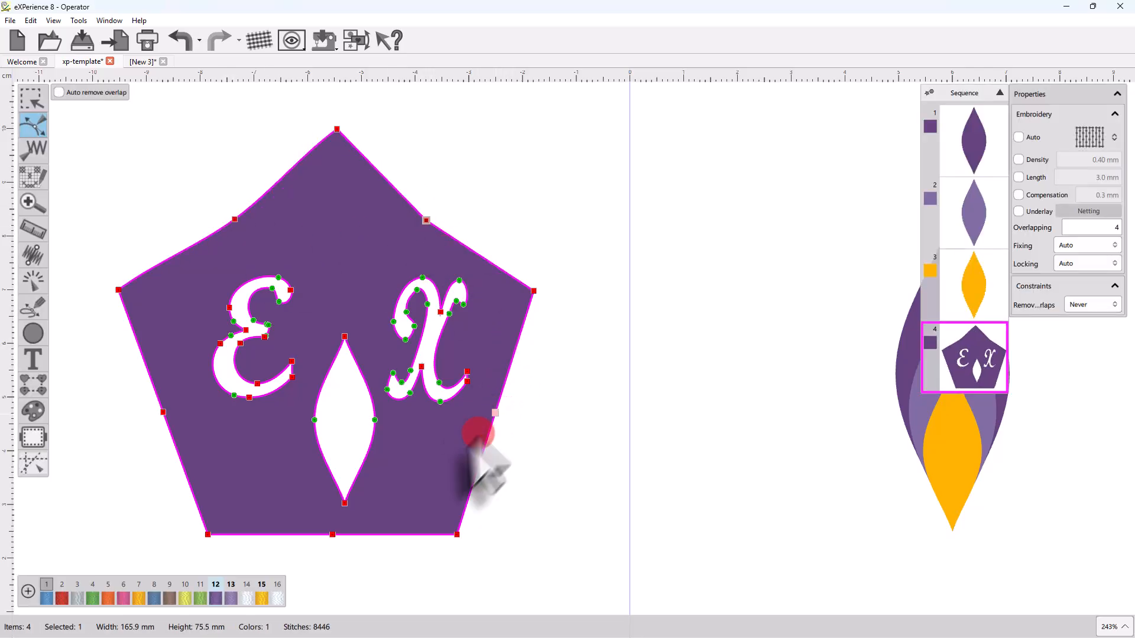
drag(334, 532, 332, 525)
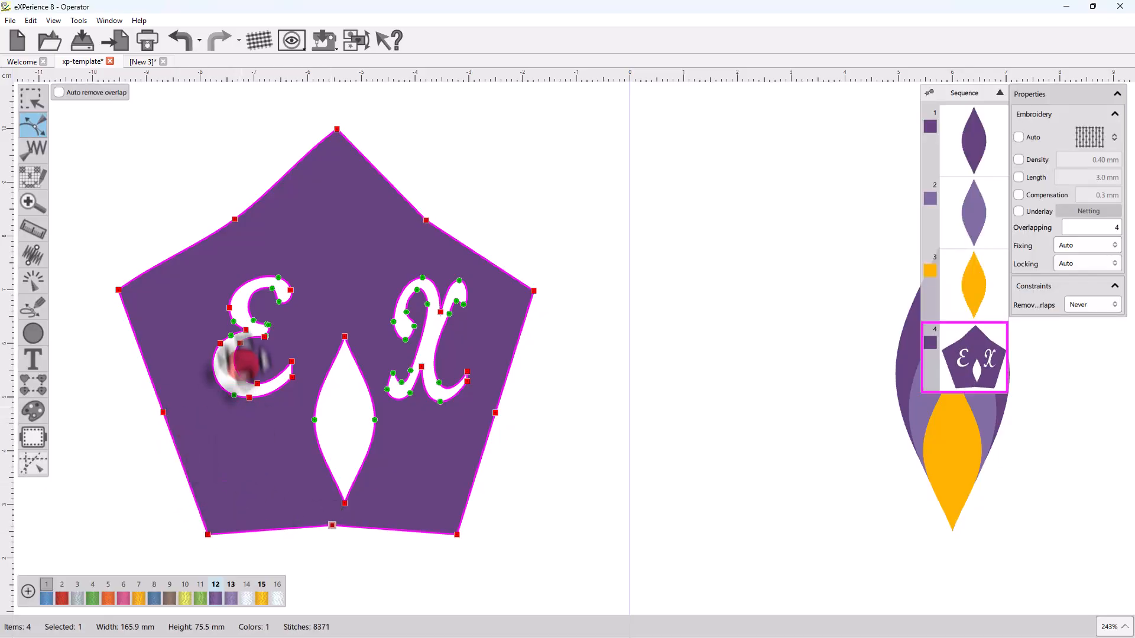
Select all nodes of the E and X cutouts together, stretch them taller, and undo the stretch
drag(197, 258, 305, 414)
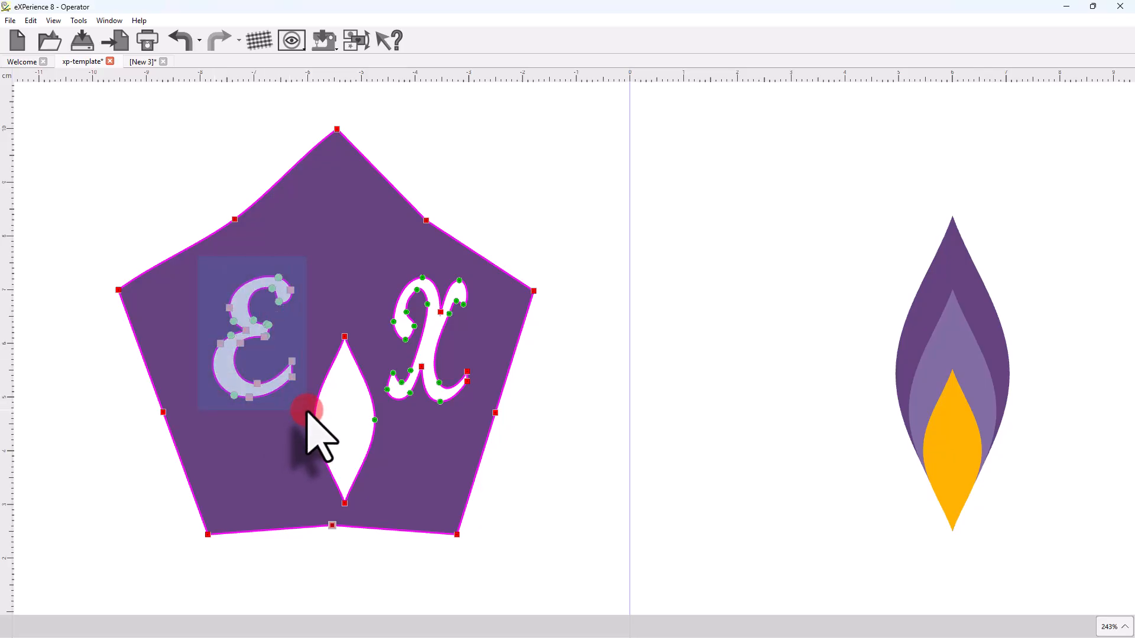
drag(305, 412, 306, 412)
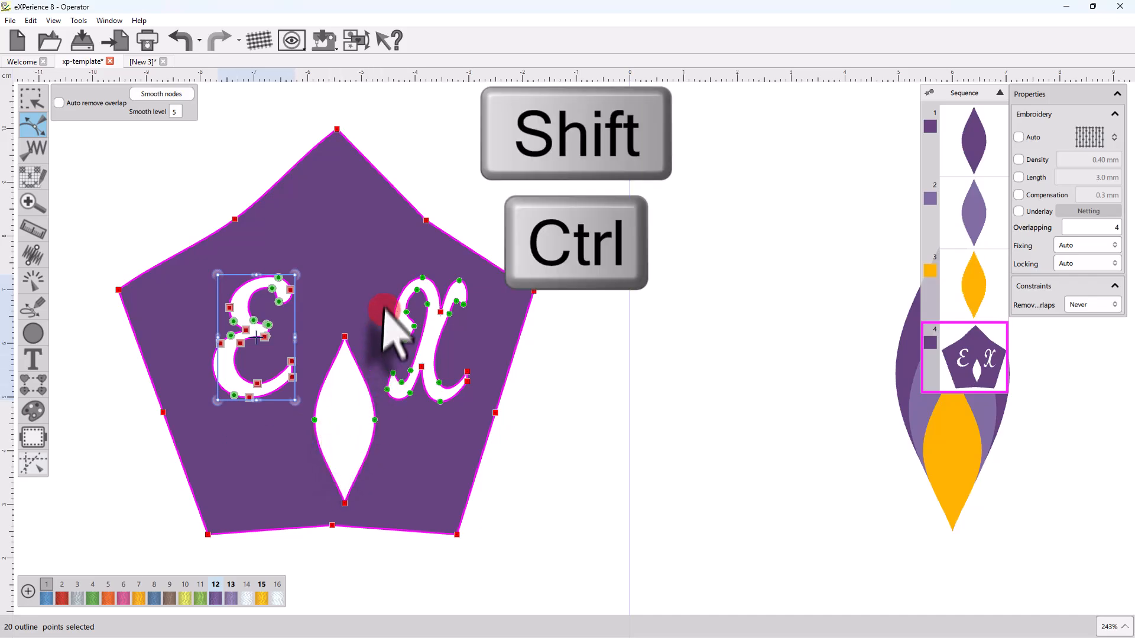
drag(387, 258, 481, 424)
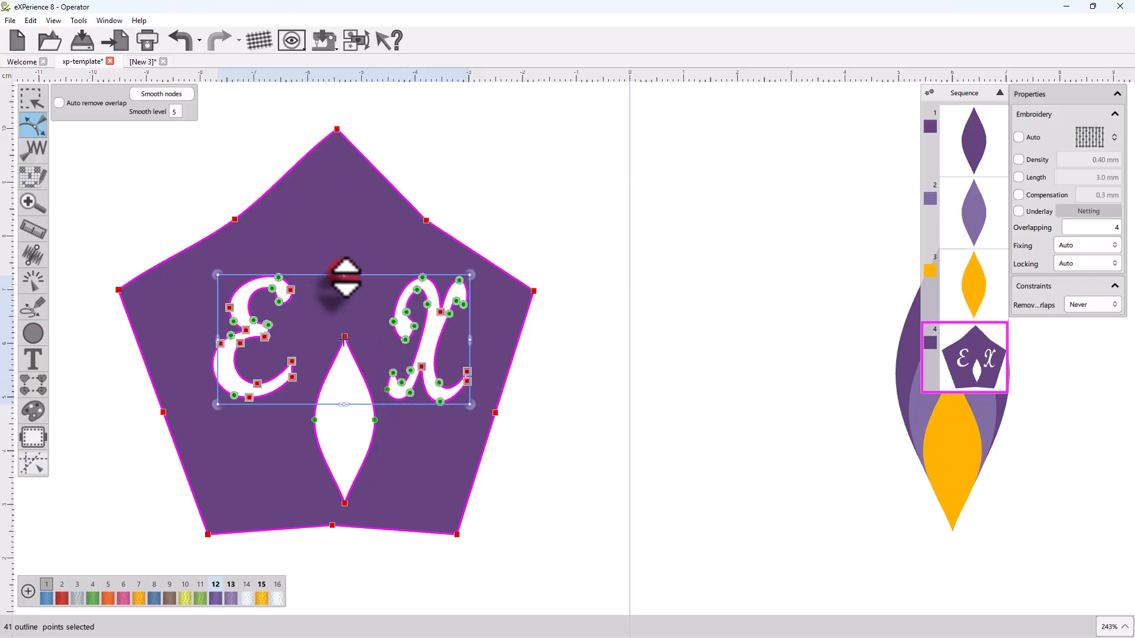
drag(345, 275, 345, 259)
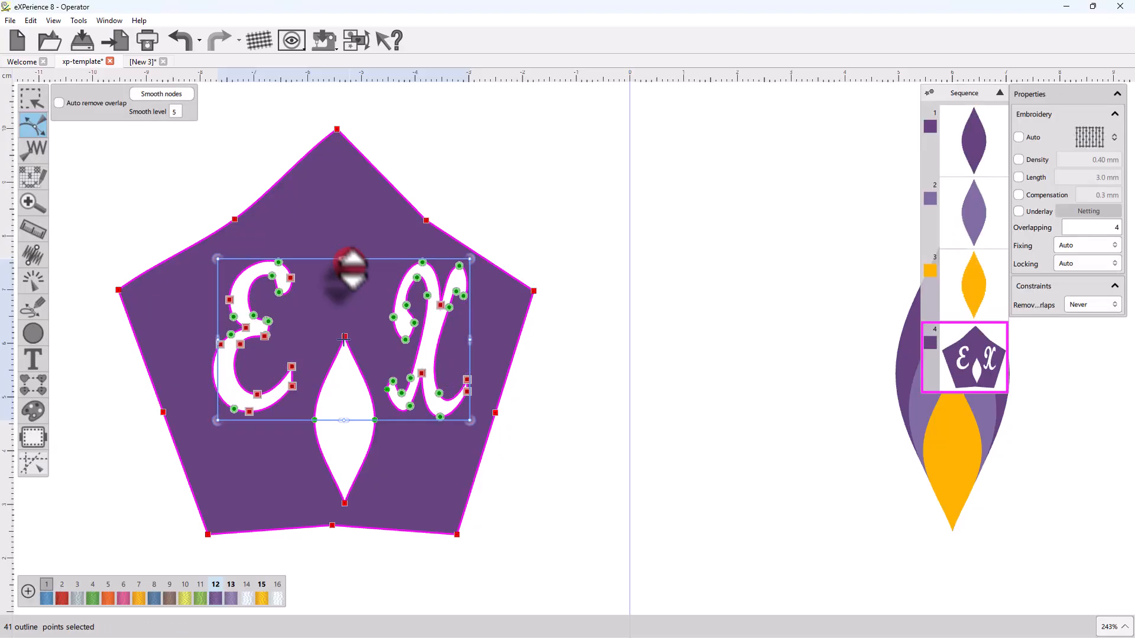
key(ctrl+z)
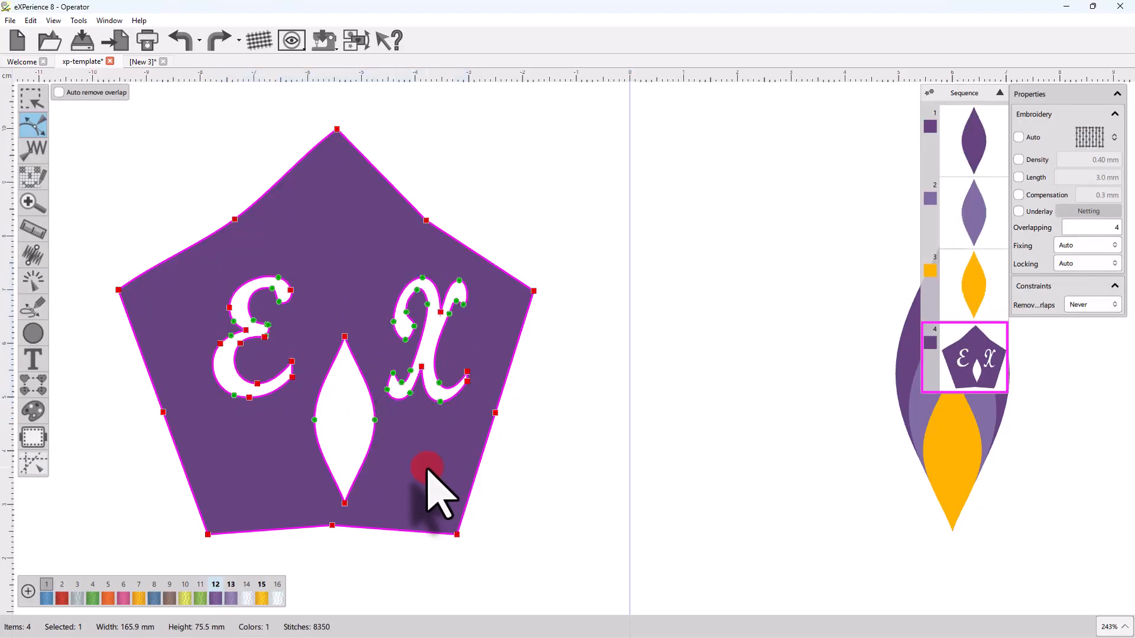
Bow out the leaf cutout's upper curve using its top node's curve handles, and select its two side nodes
click(347, 338)
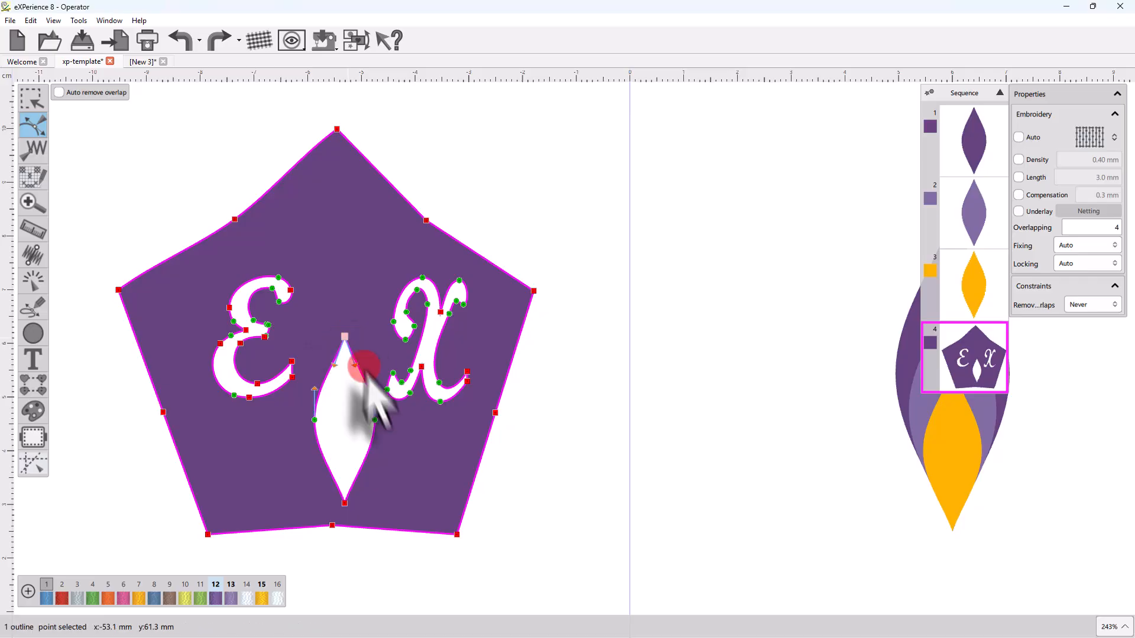
drag(357, 366, 324, 368)
click(315, 421)
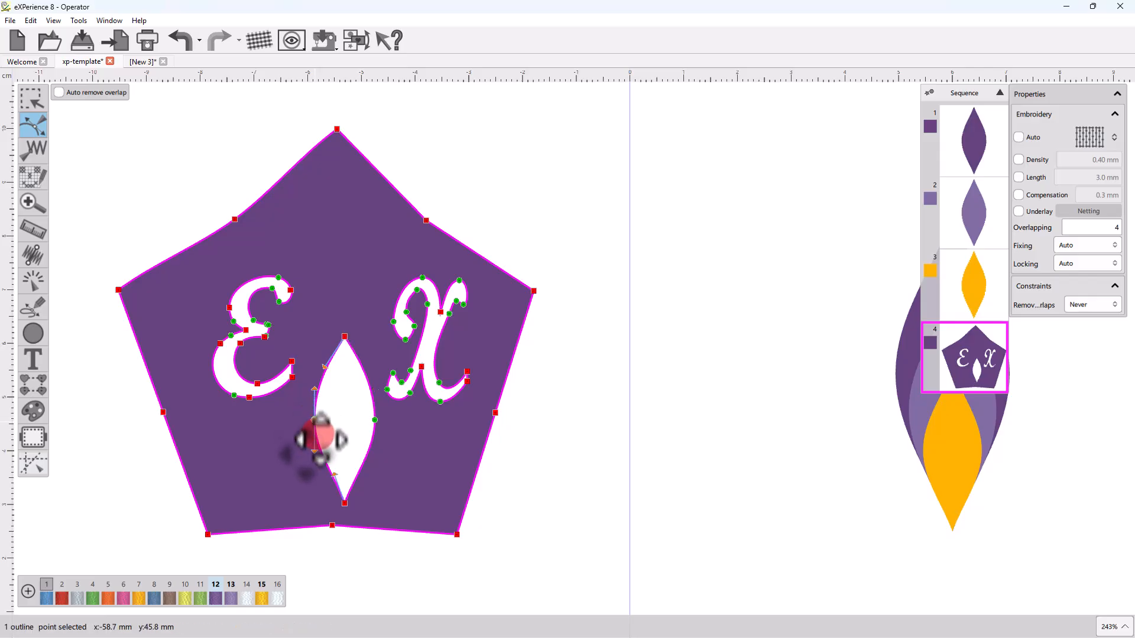
drag(288, 404, 387, 436)
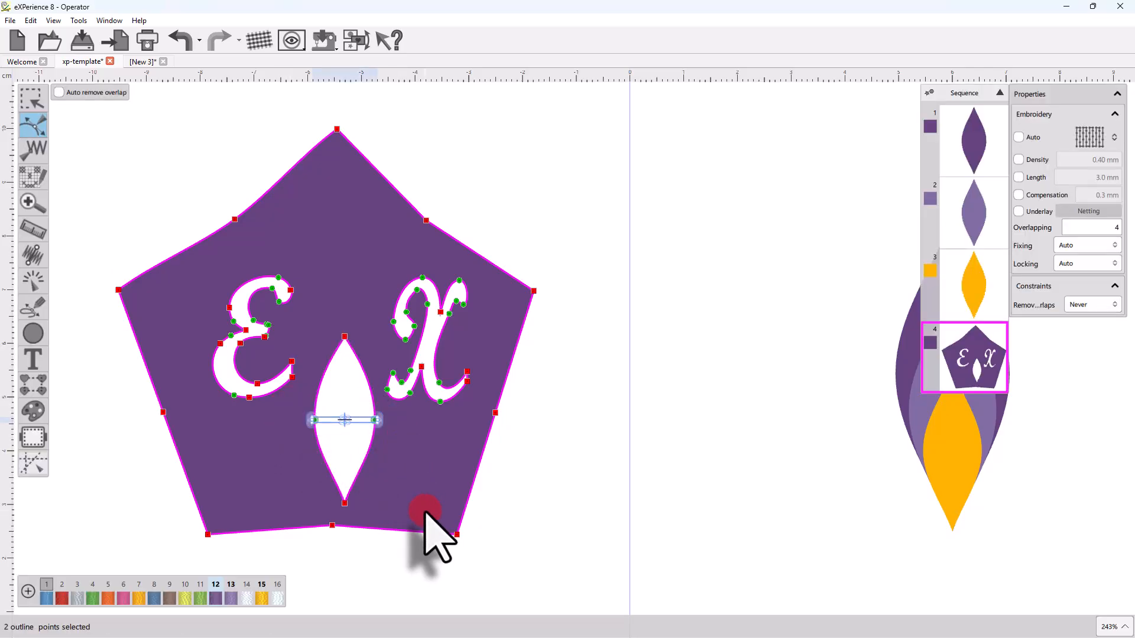
click(413, 473)
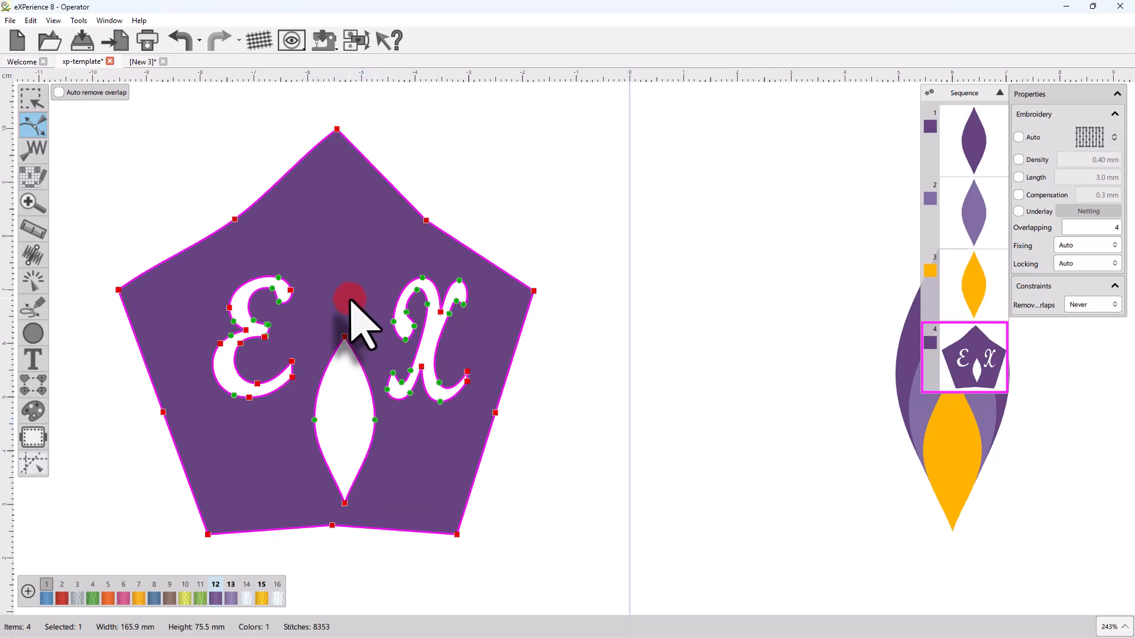
Select the complete polylines of the leaf, X and E cutouts one at a time
click(345, 337)
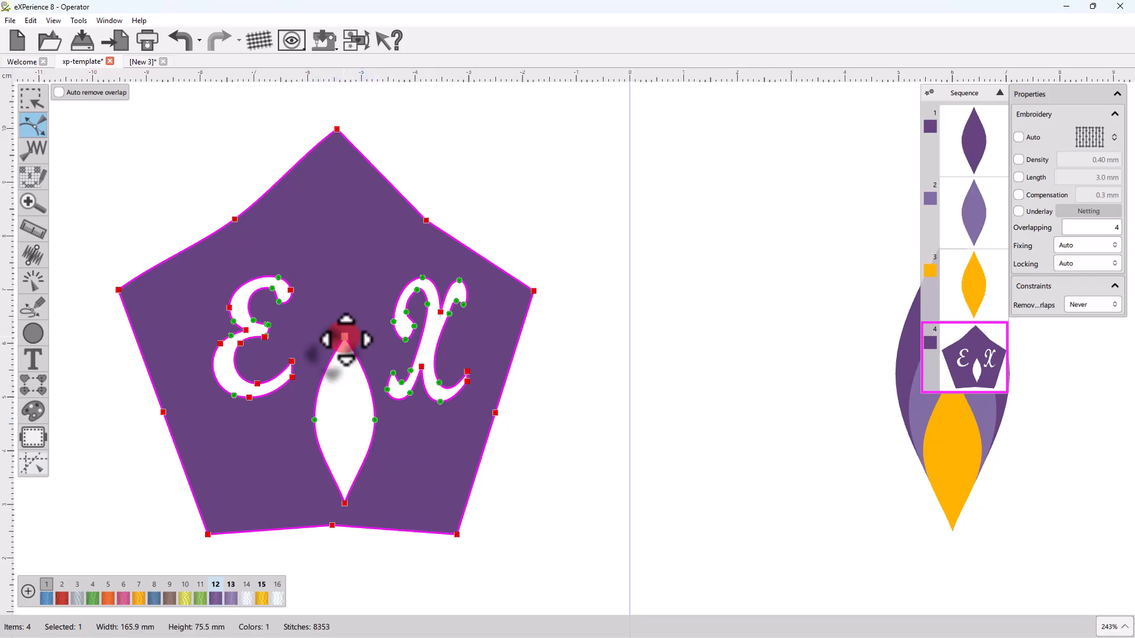
right_click(345, 337)
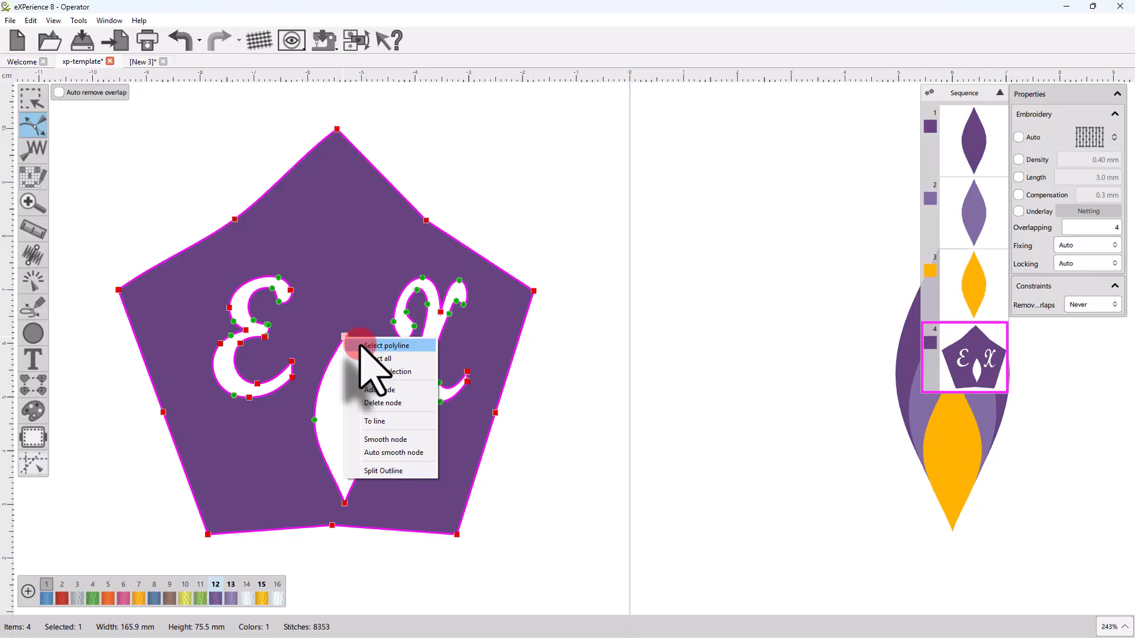
click(385, 346)
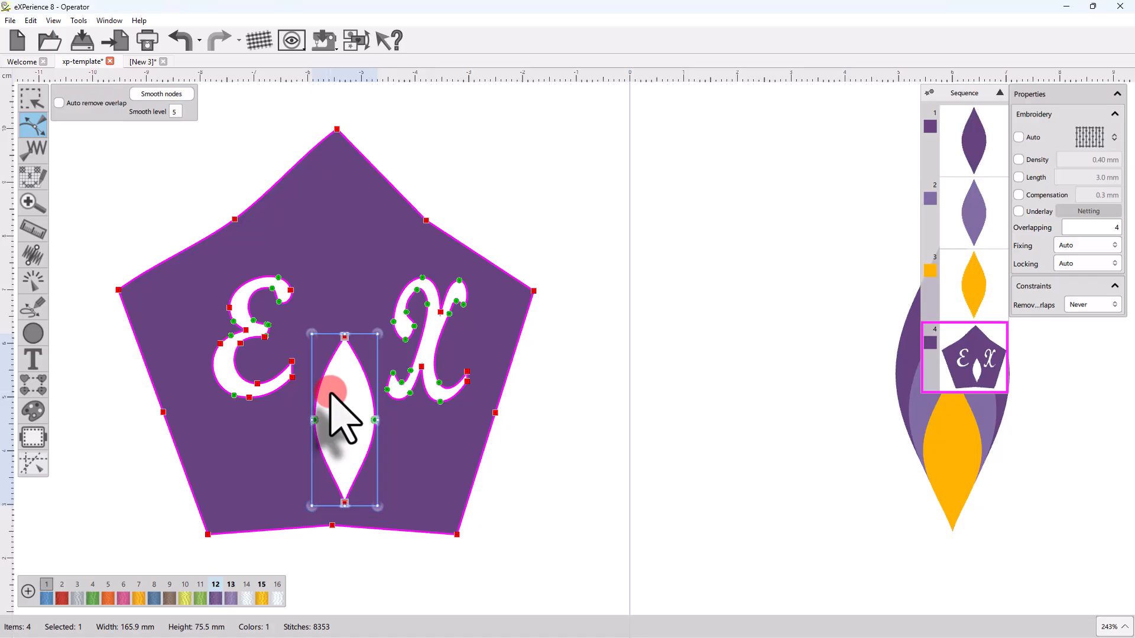
right_click(423, 277)
click(439, 448)
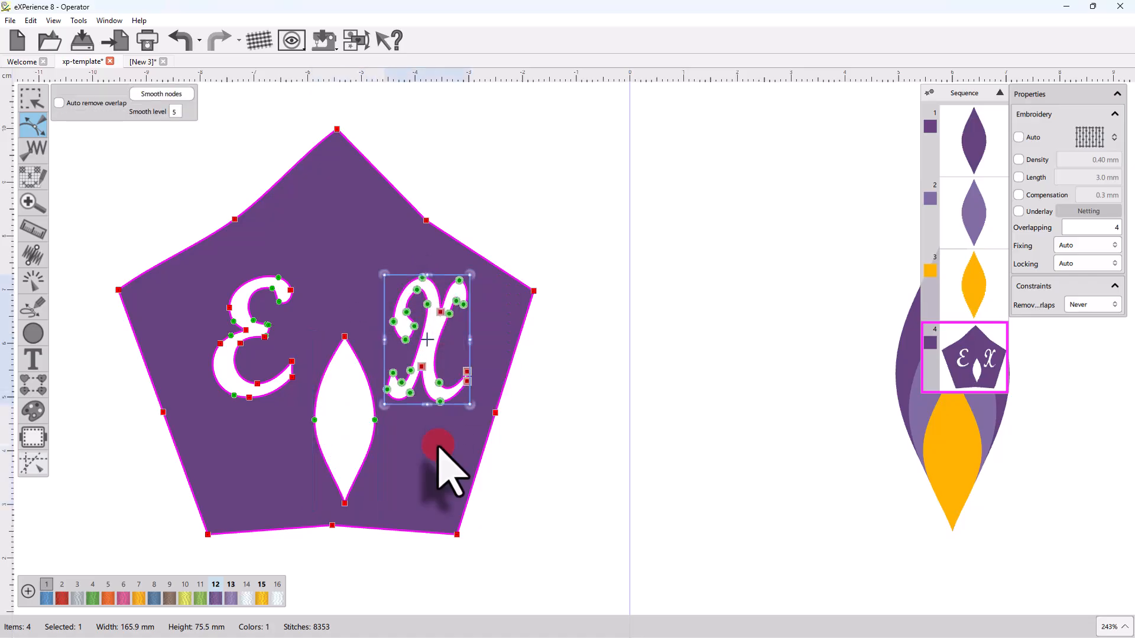
right_click(282, 283)
click(297, 284)
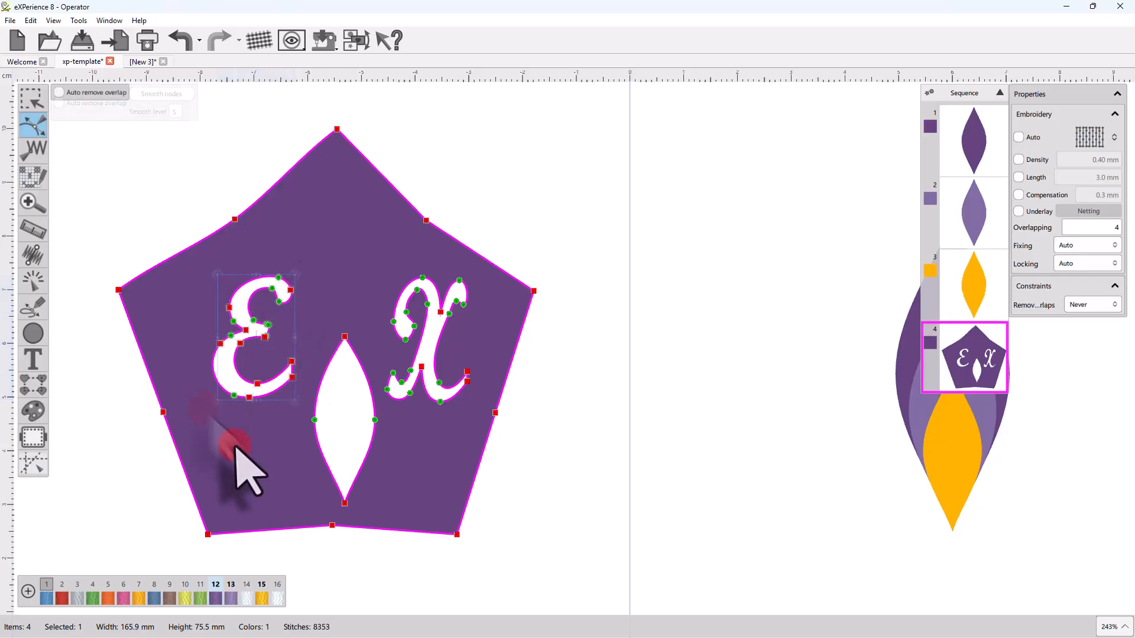
Select all nodes of the whole pentagon object, including its cutouts, and clear the selection
right_click(337, 129)
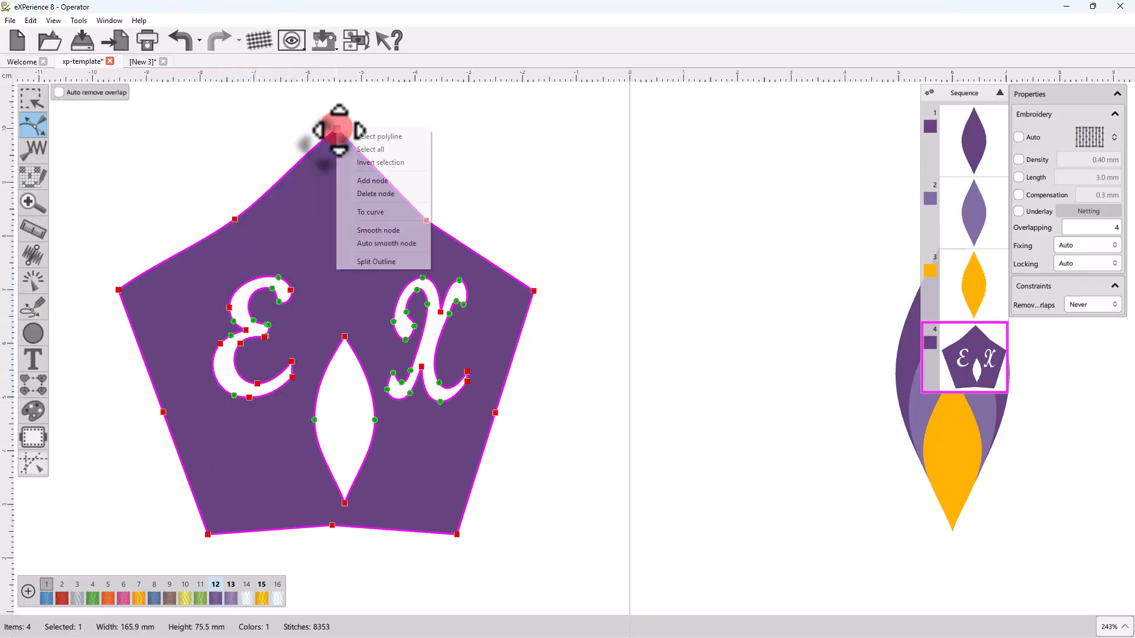
click(359, 149)
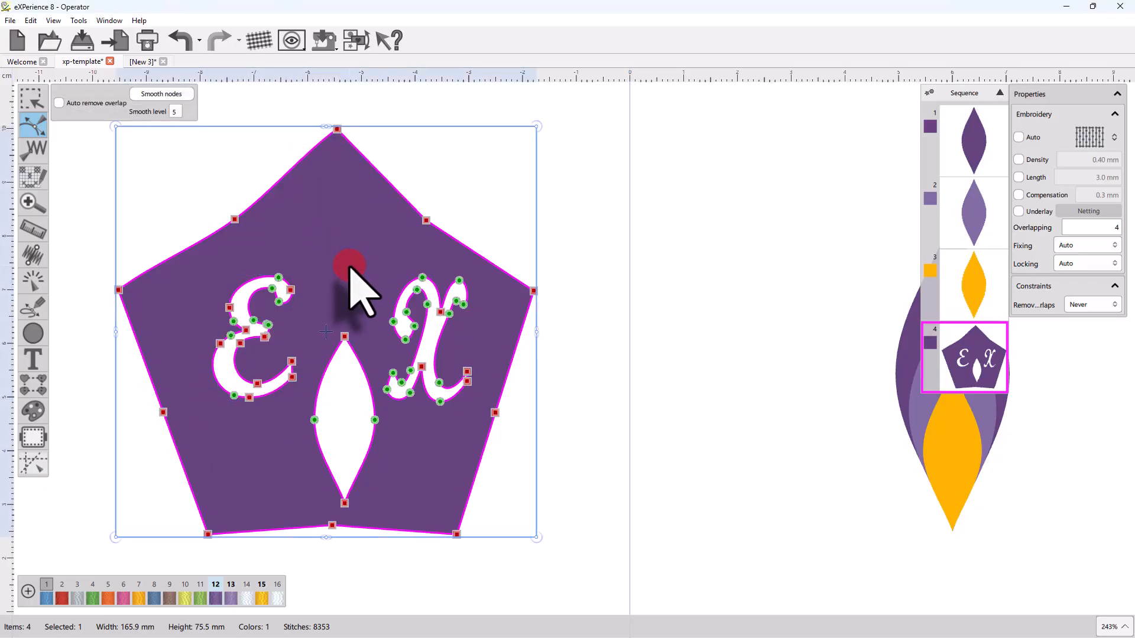
click(458, 194)
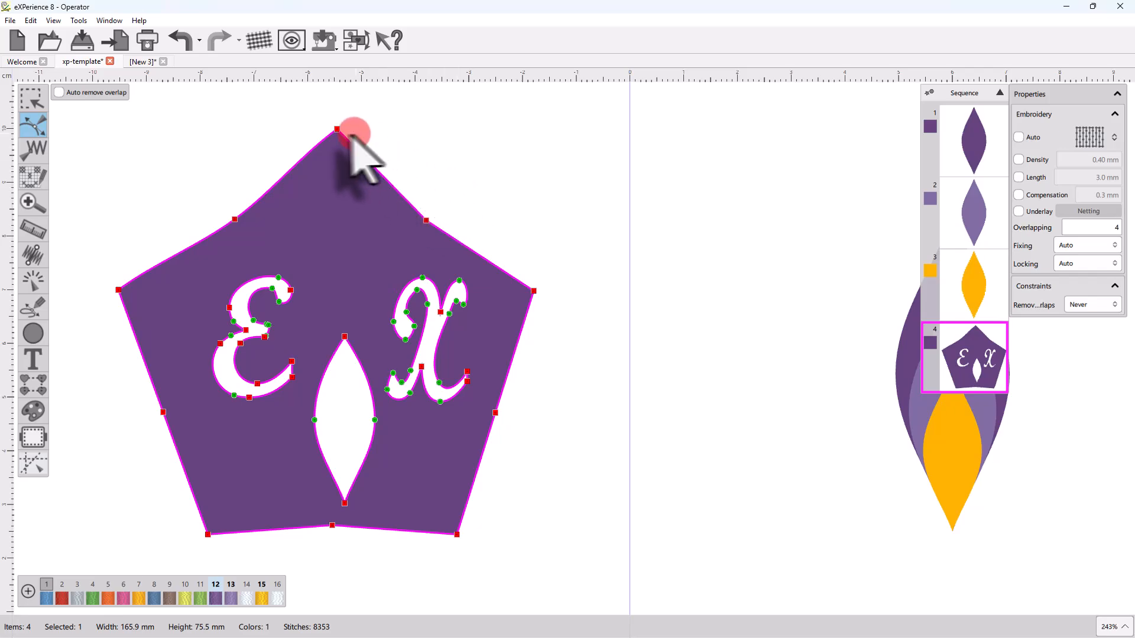
Select the pentagon's outer polyline and invert the node selection
right_click(337, 132)
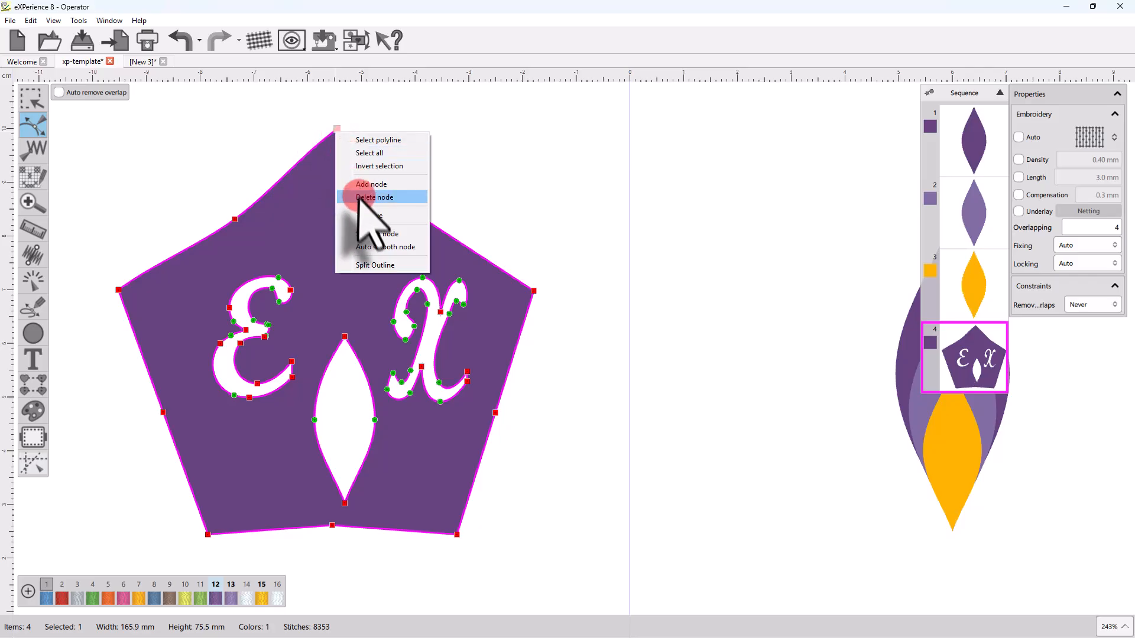
click(379, 140)
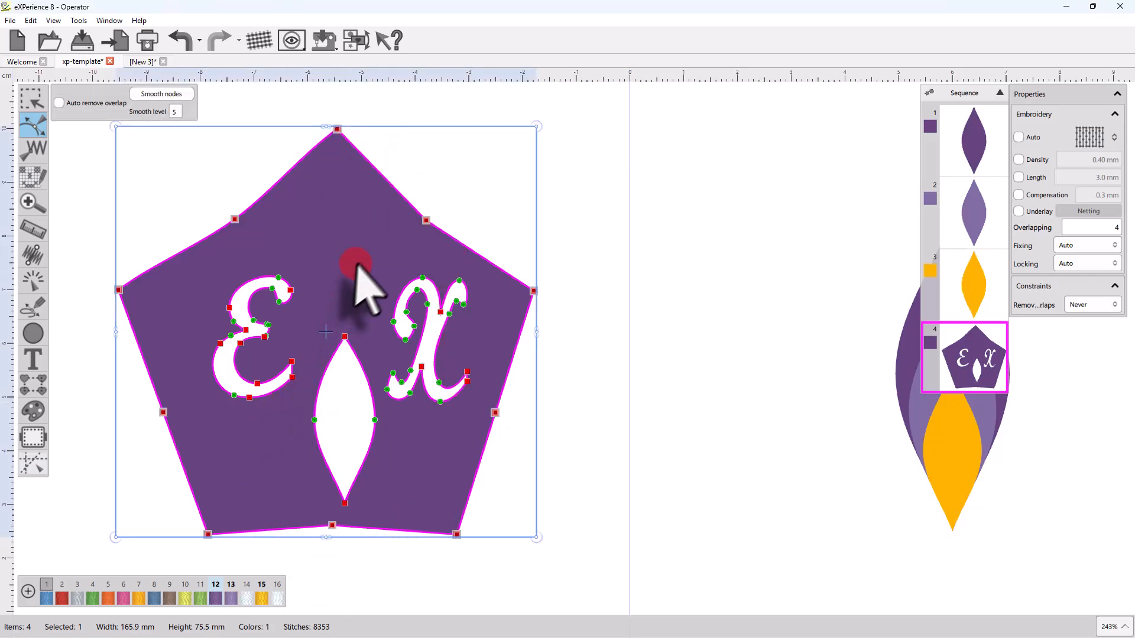
right_click(426, 222)
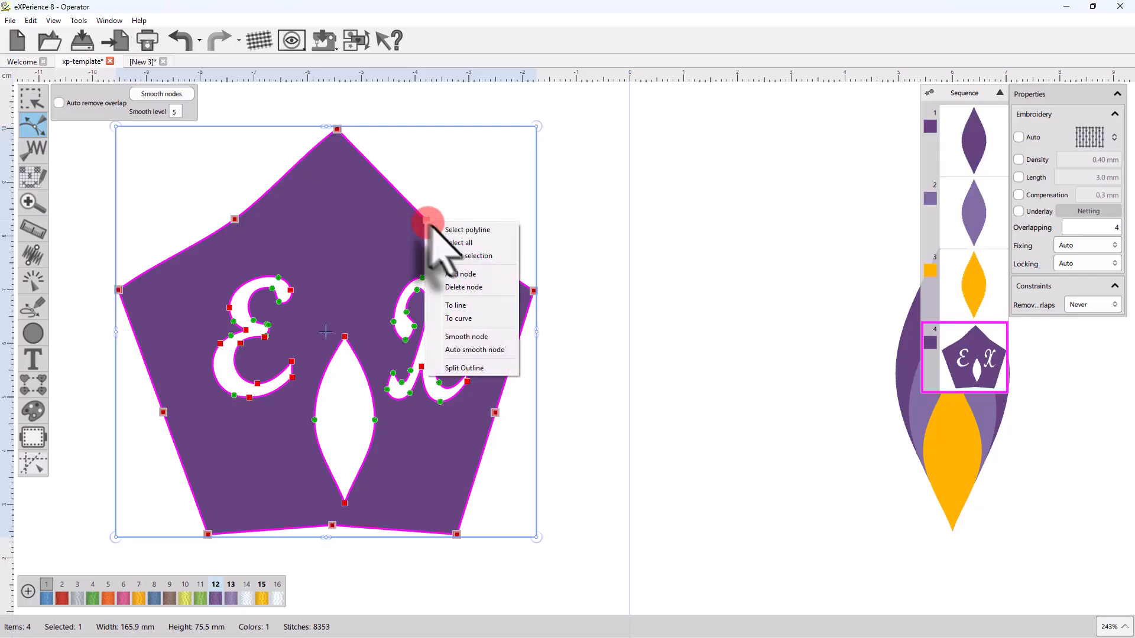
click(467, 254)
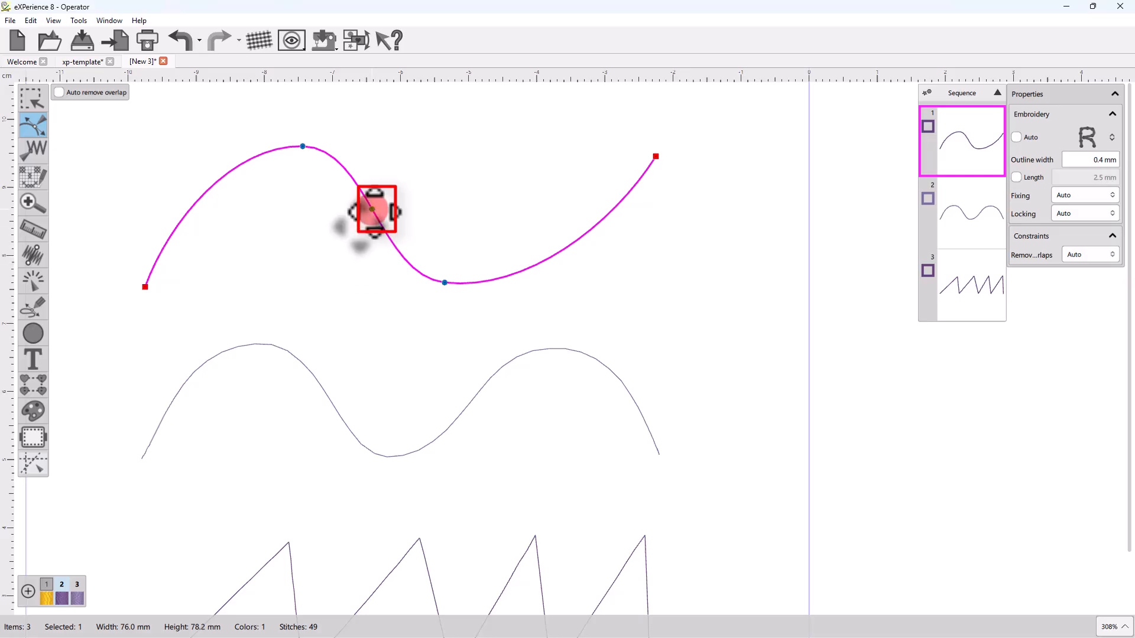
In the New 3 design, add nodes to the top curve midway down its central slope and on its rising right segment
right_click(372, 209)
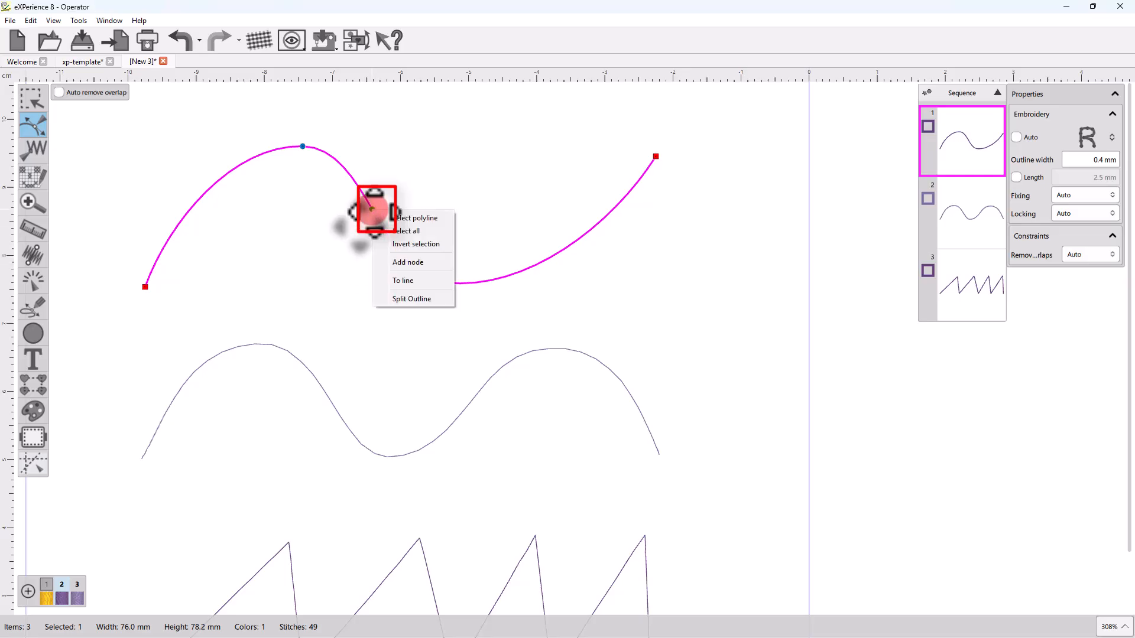
click(392, 263)
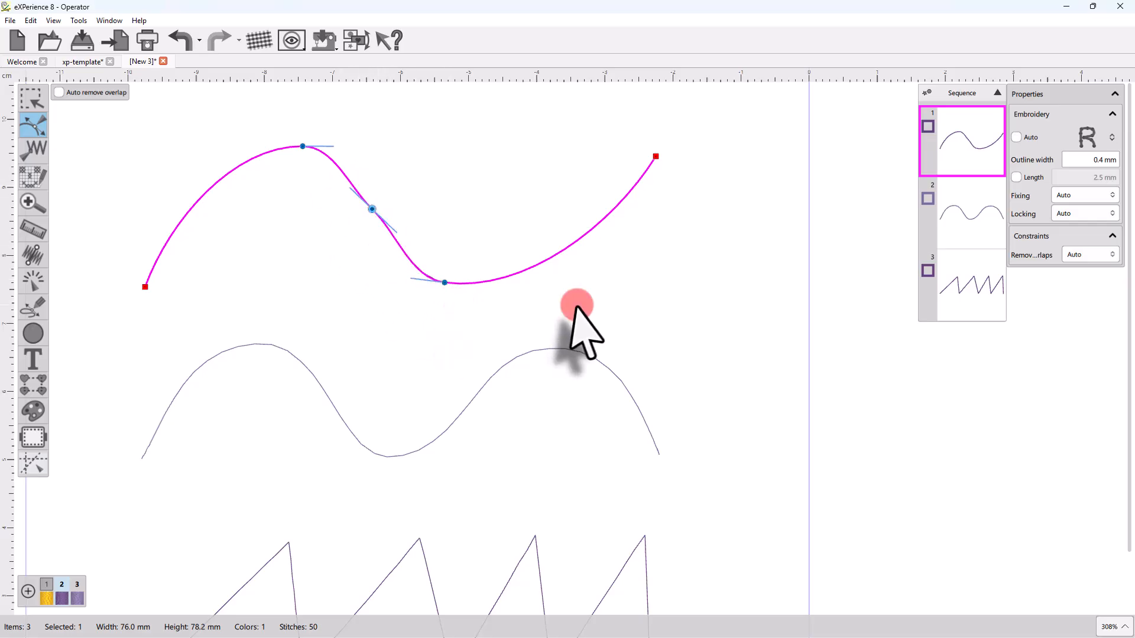
click(577, 241)
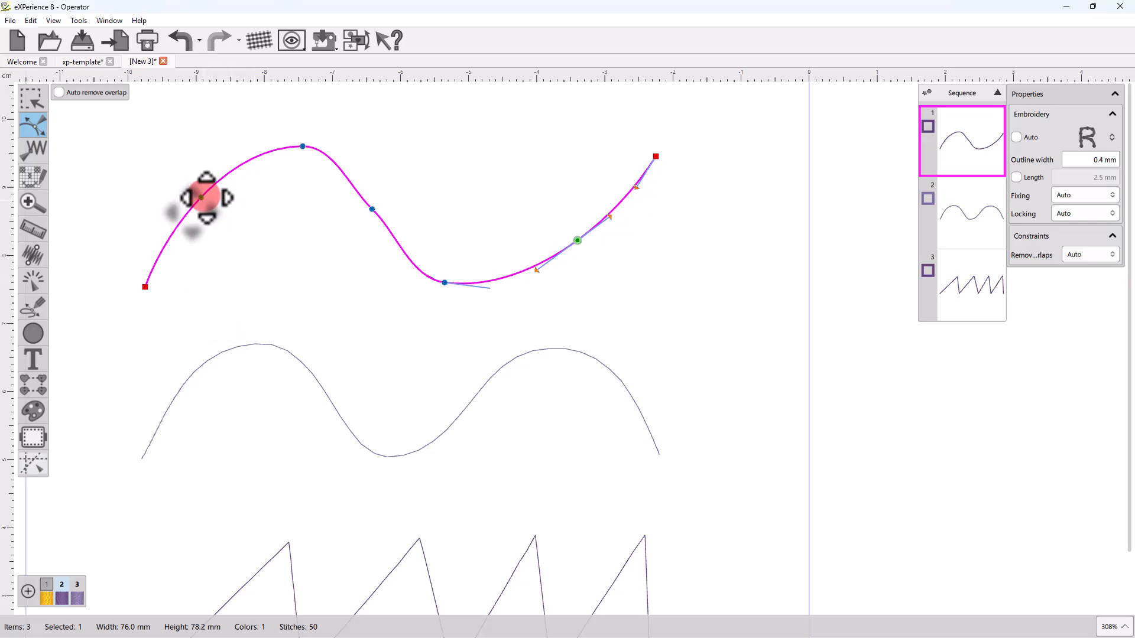
Add a node midway up the top curve's first rising segment and select it
key(plus)
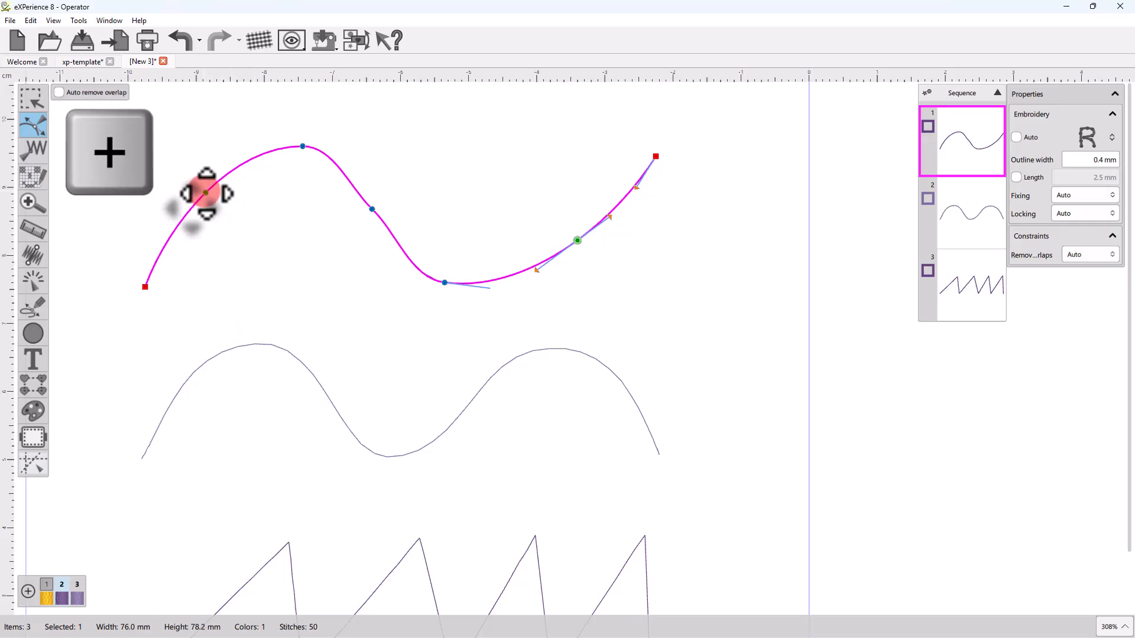
click(206, 193)
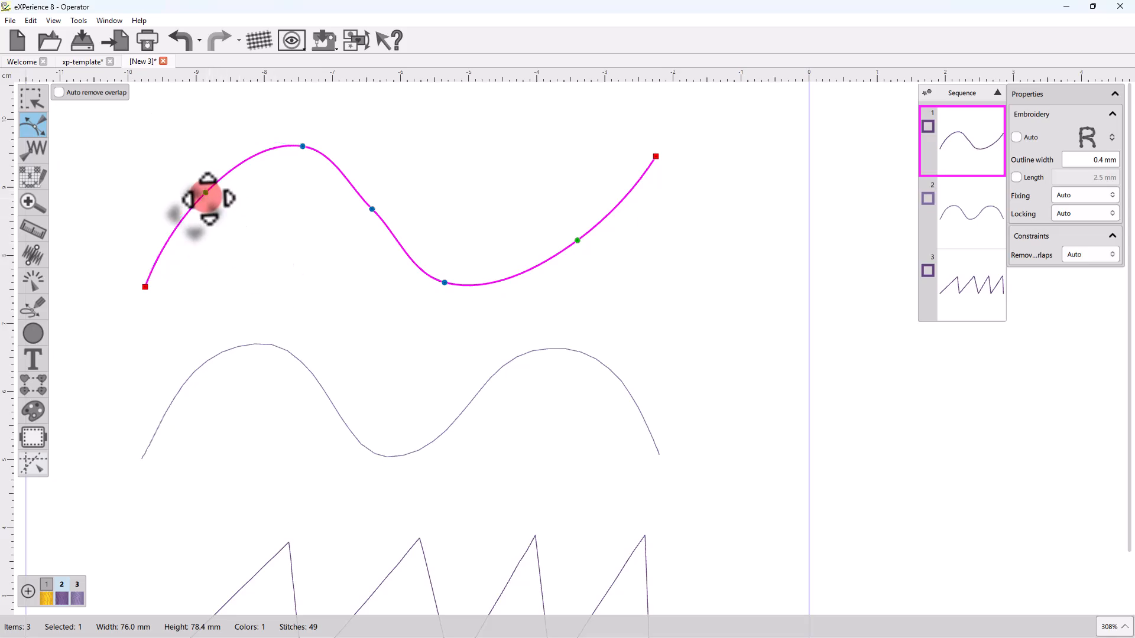
click(372, 210)
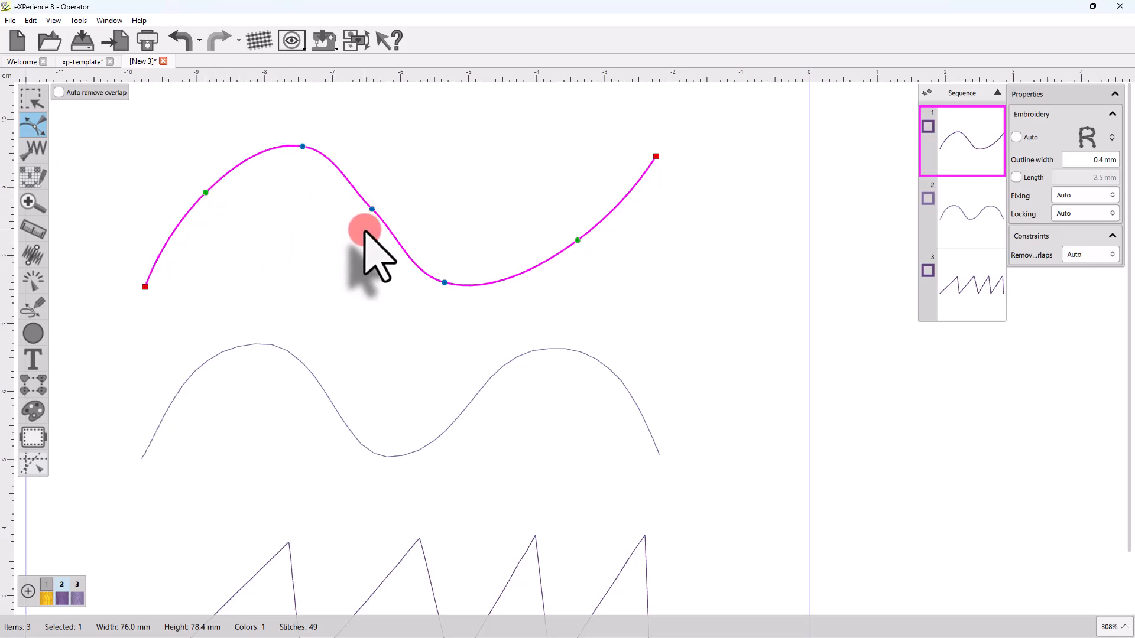
click(206, 193)
click(372, 210)
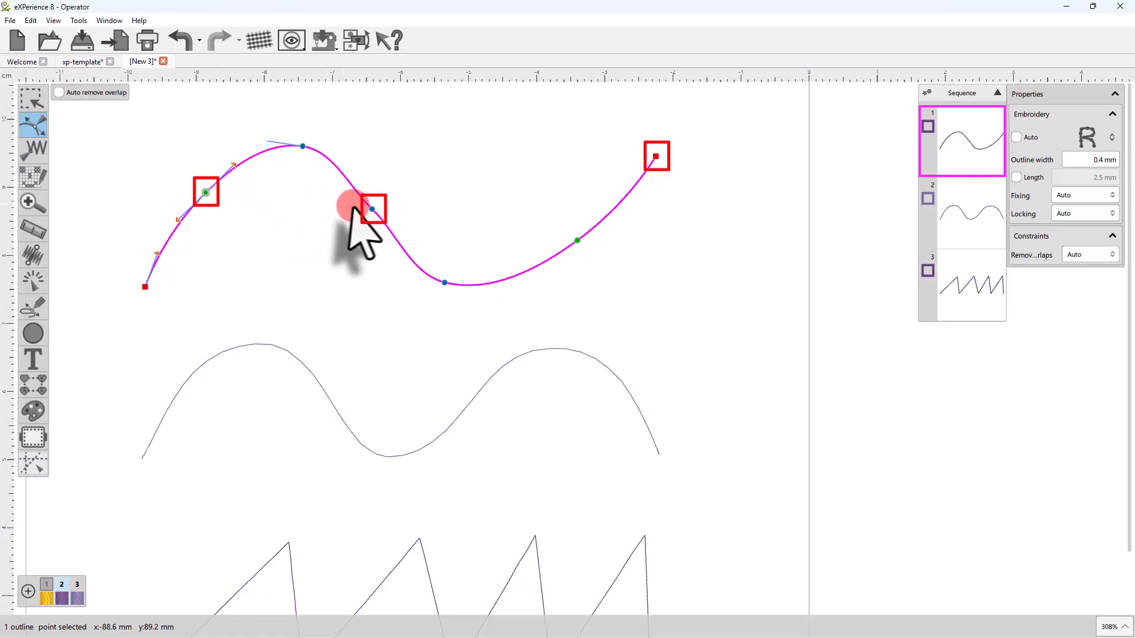
click(657, 156)
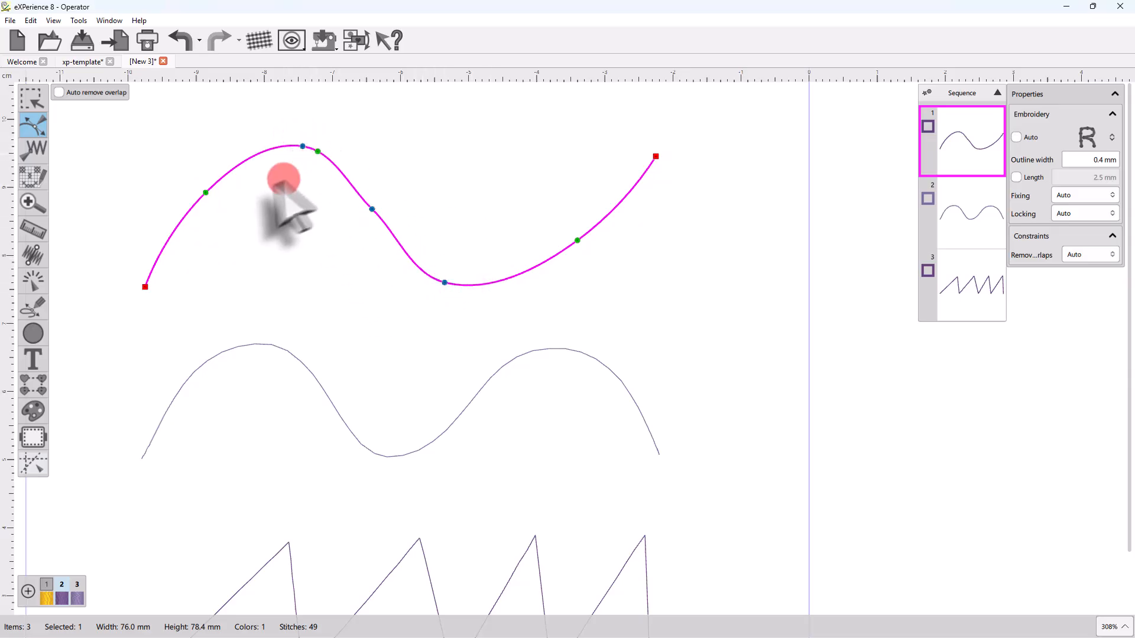
Change the top curve's node on the first rising segment to auto smooth and the node on its central slope to smooth
right_click(206, 192)
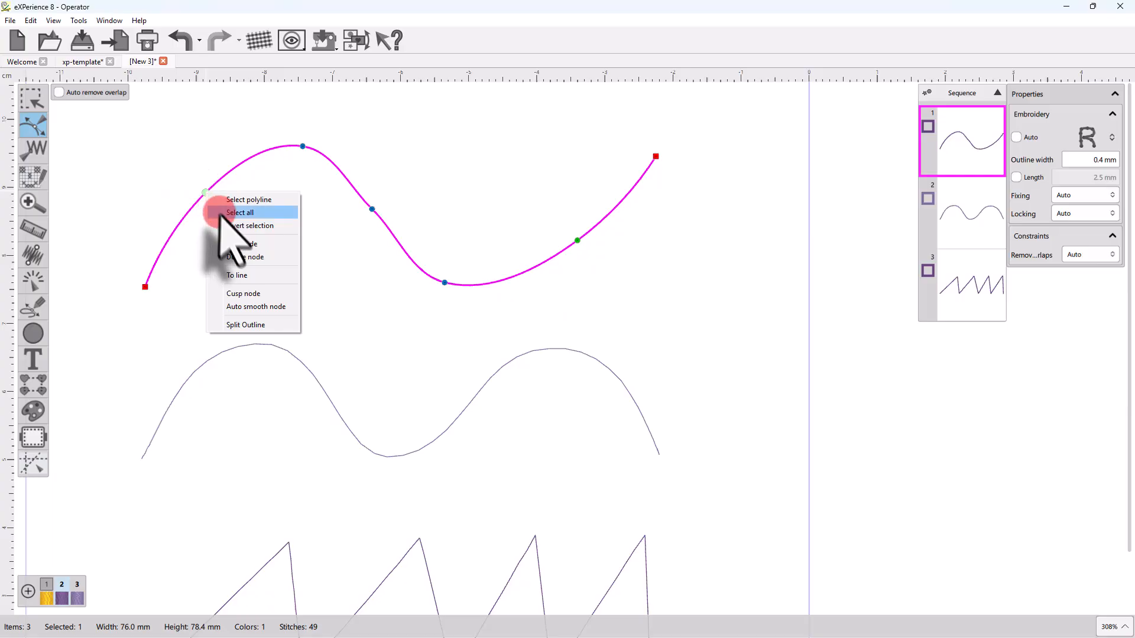
click(258, 300)
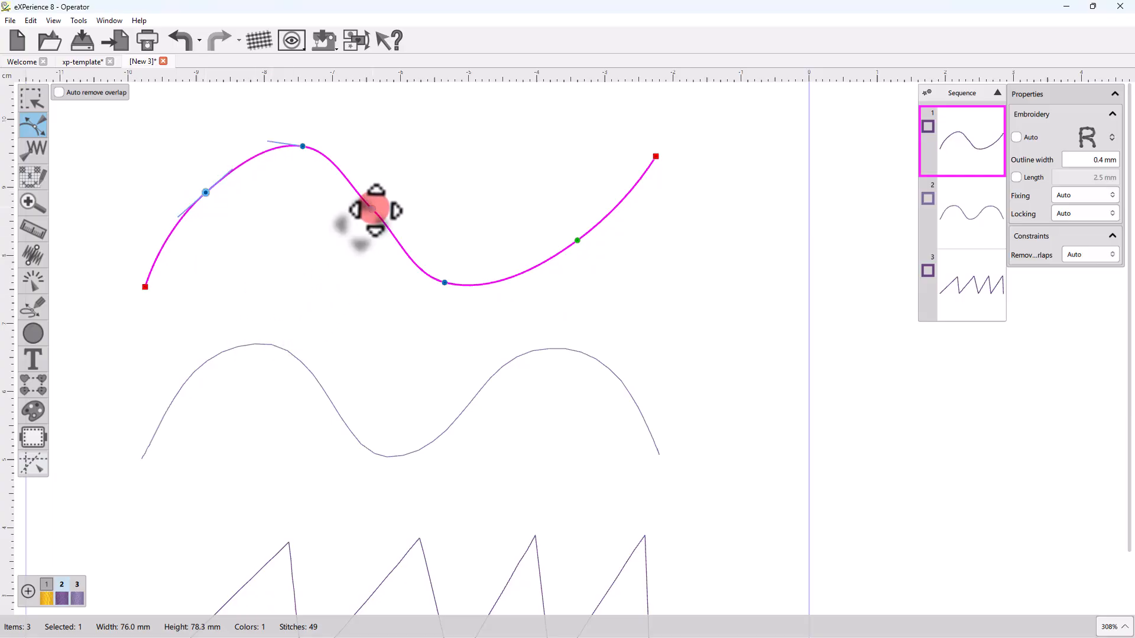
right_click(372, 209)
click(414, 324)
Convert the node on the top curve's last rising segment to a cusp node and move it slightly up and to the left
right_click(578, 241)
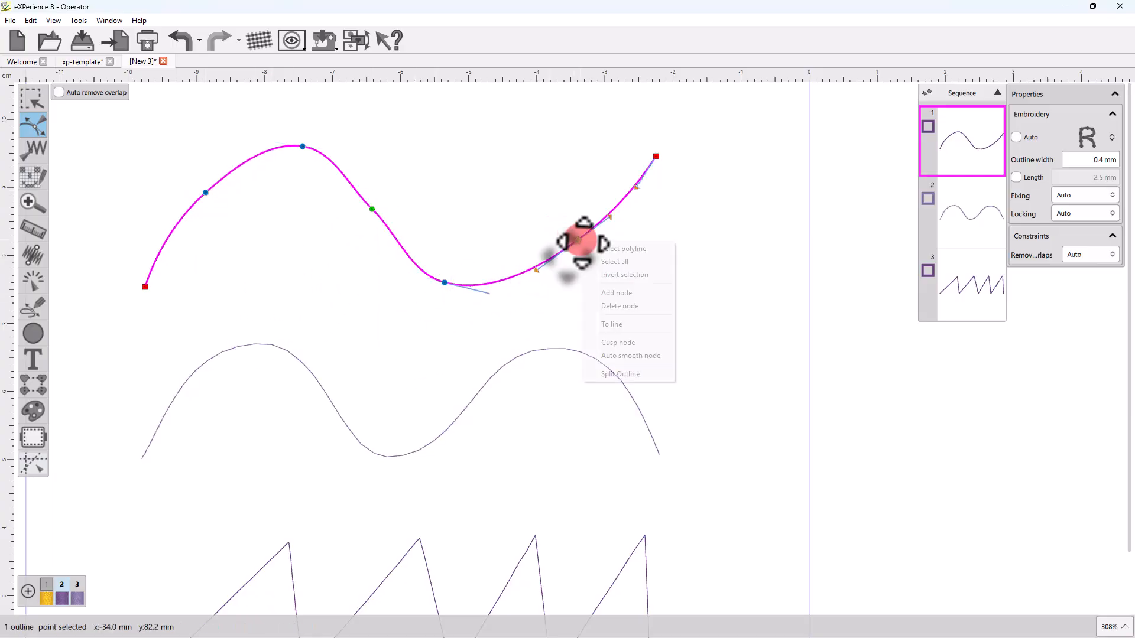
click(618, 343)
drag(581, 244, 561, 218)
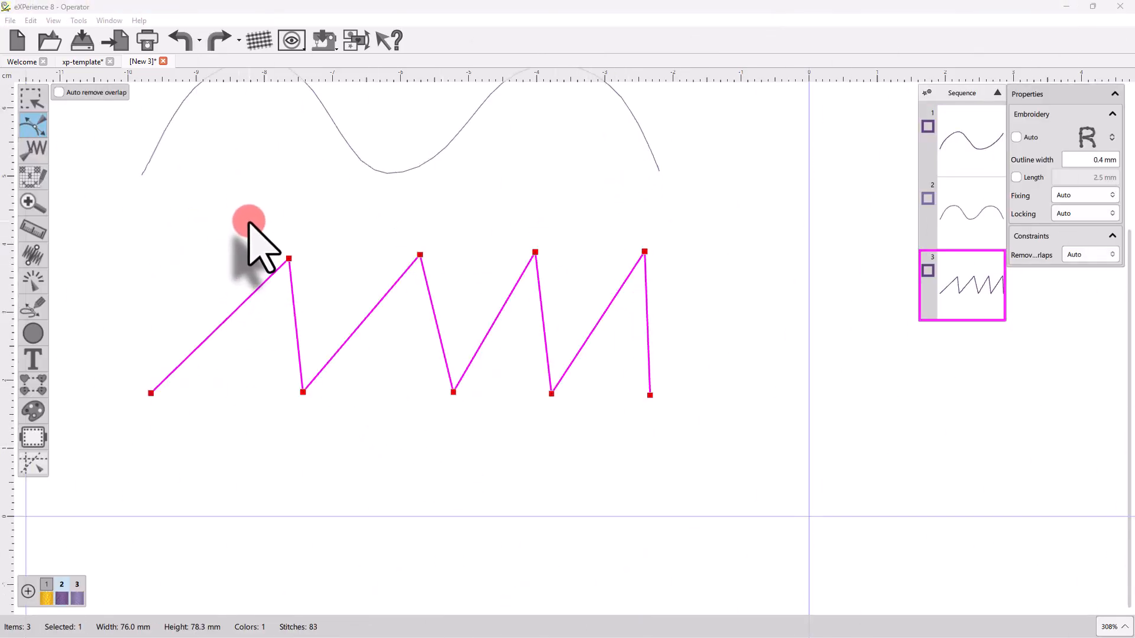
Select the zigzag's four peak nodes, add a node midway along each rising segment before them, and clear the selection
drag(249, 223, 611, 300)
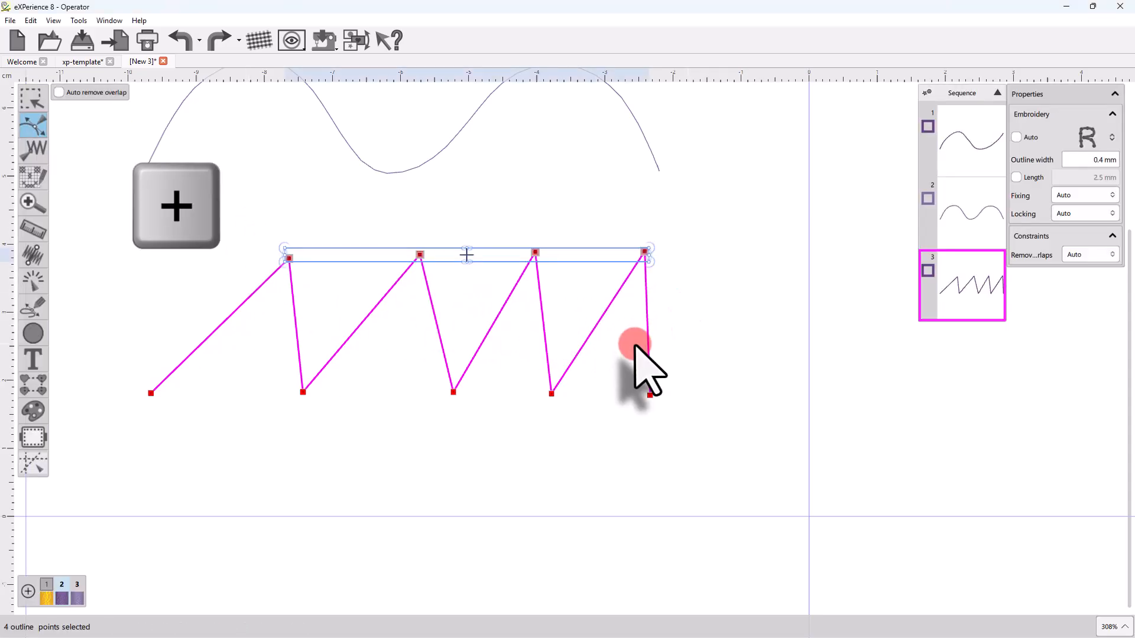
key(plus)
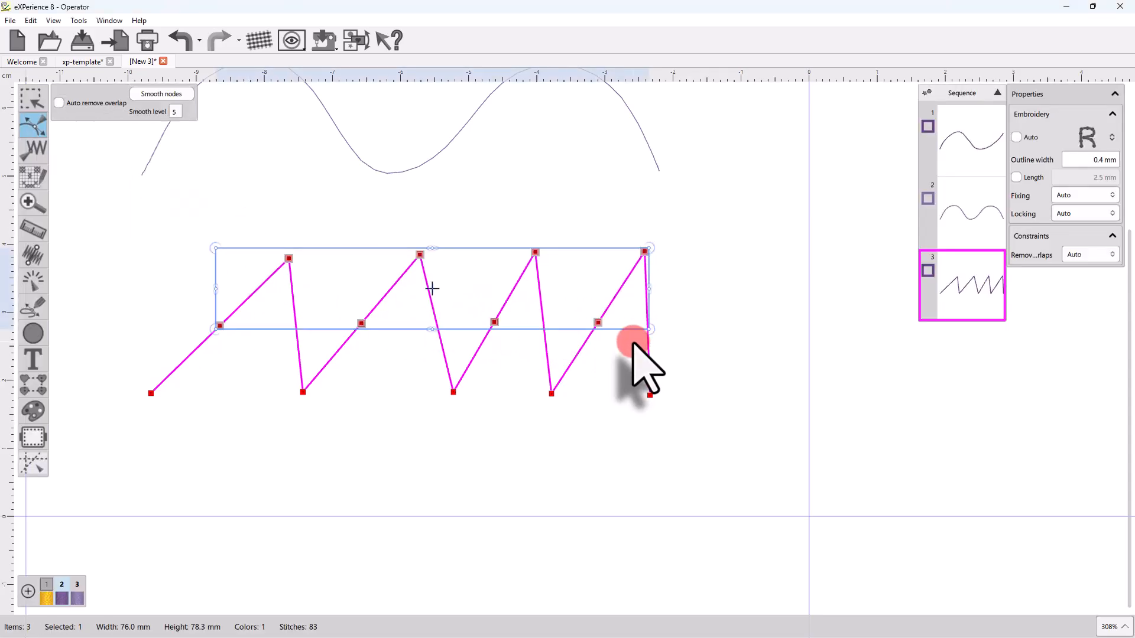
click(530, 440)
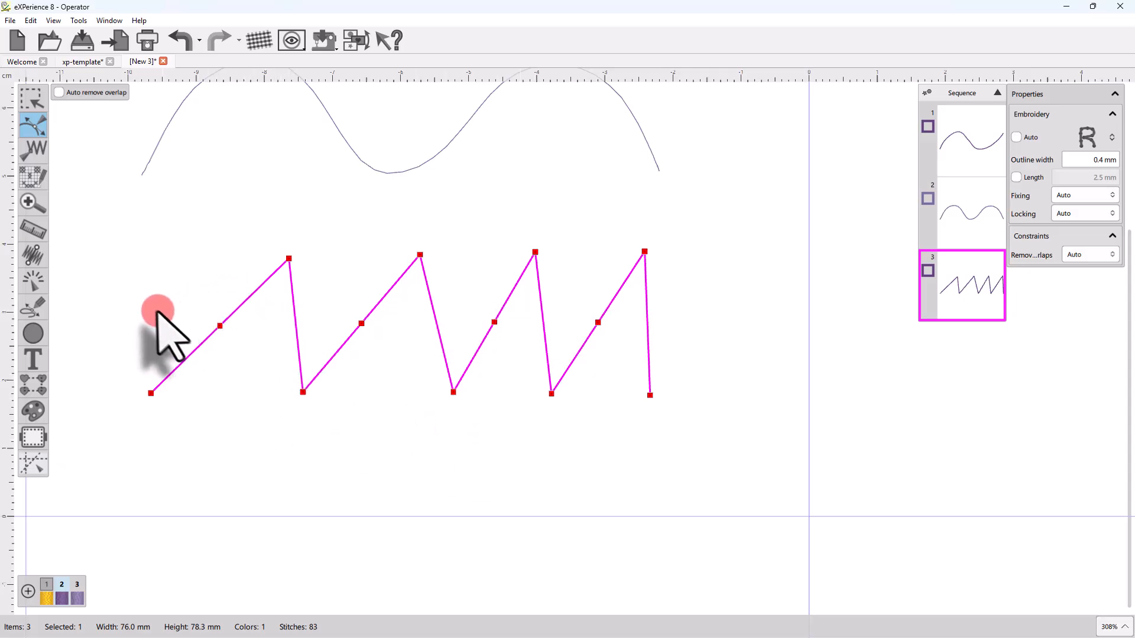
Try shifting the zigzag's four midpoint nodes to the left, and try deleting its four peak nodes
drag(159, 312, 535, 336)
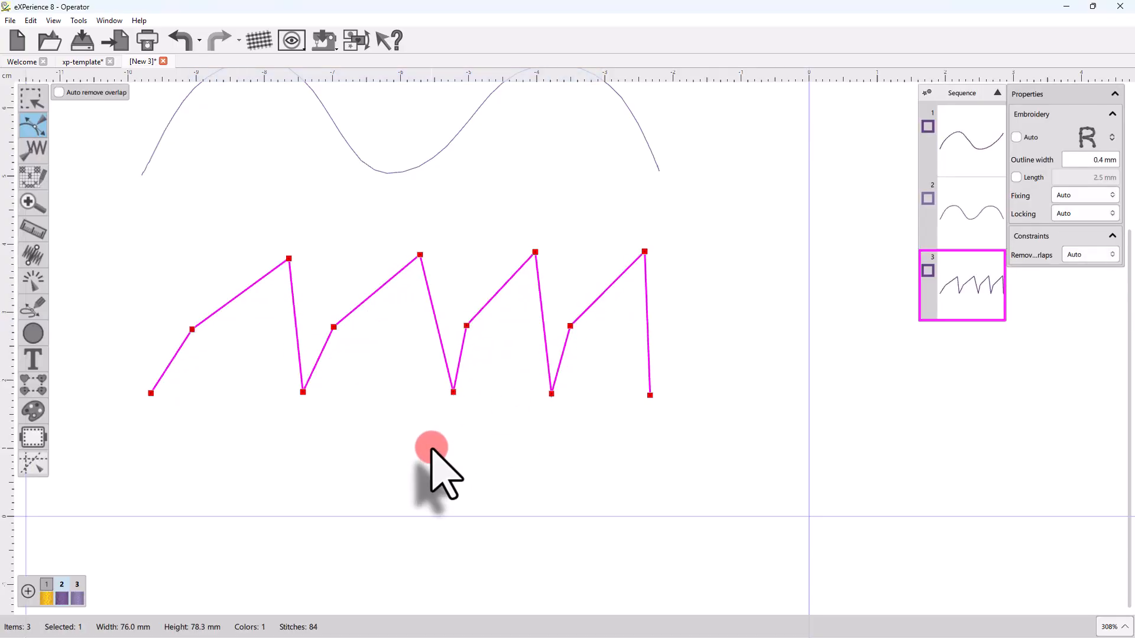
key(Delete)
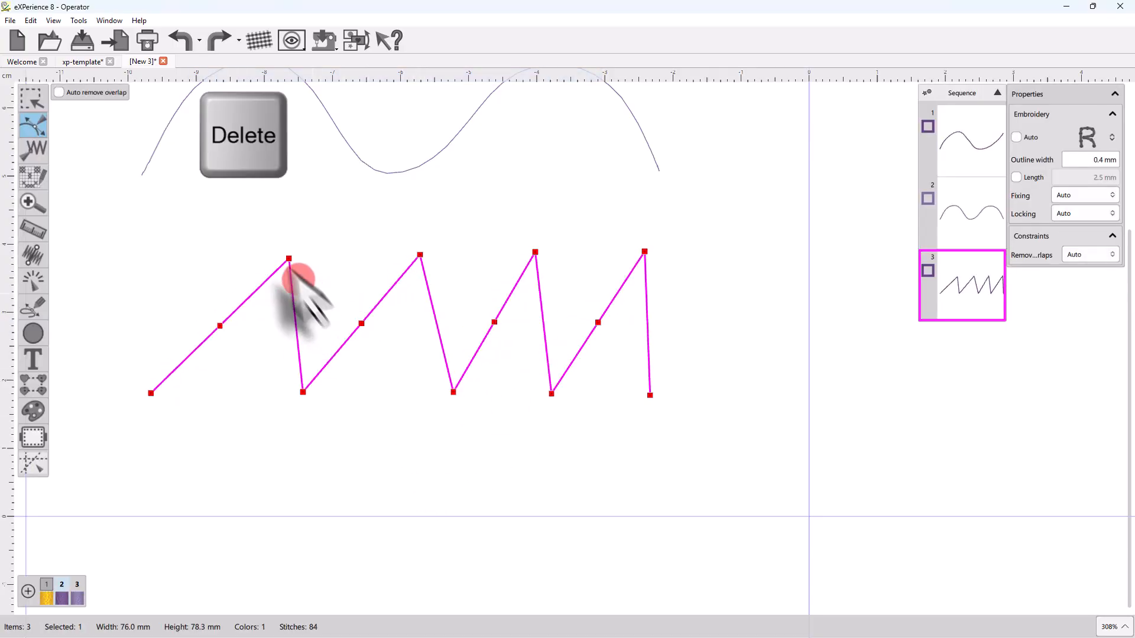
drag(270, 236, 674, 292)
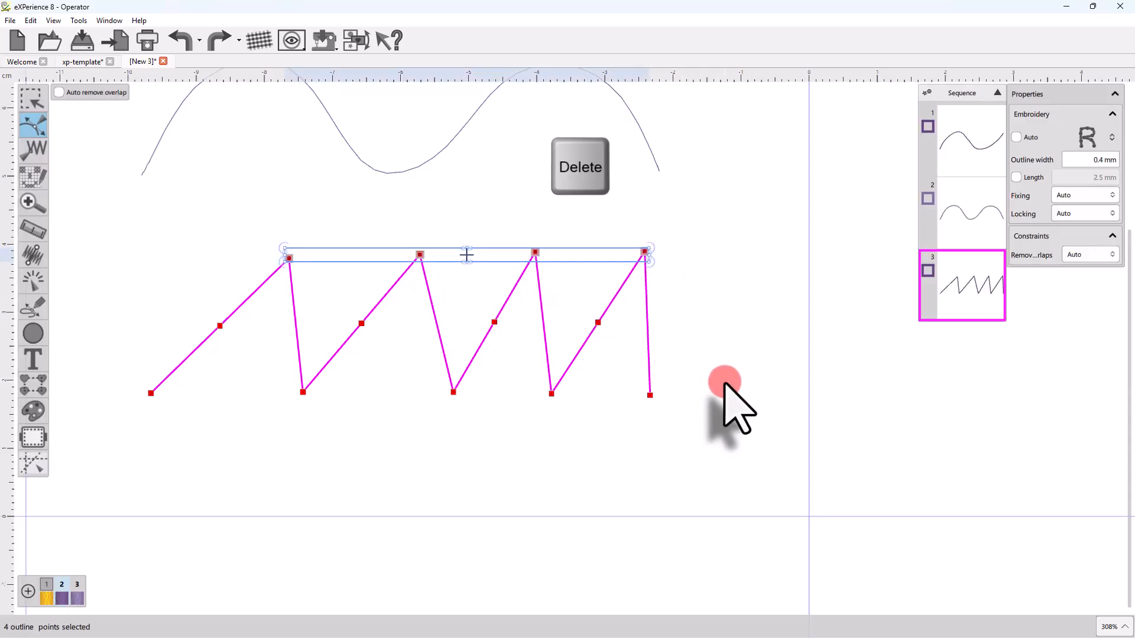
key(Delete)
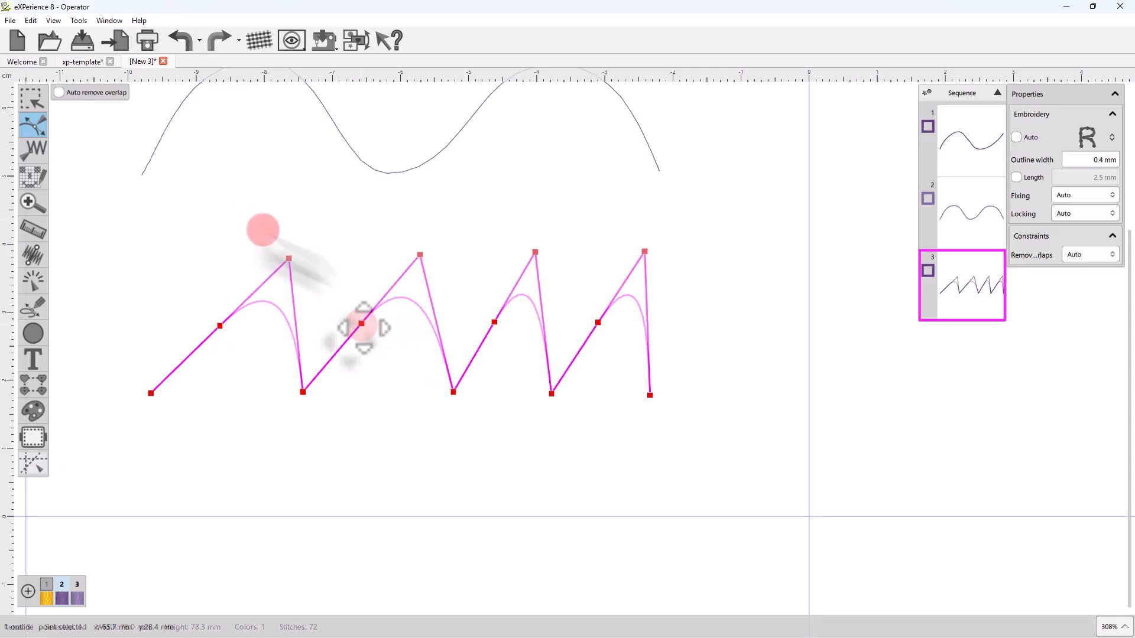
Select the zigzag's four peak nodes again and delete them
drag(263, 229, 647, 268)
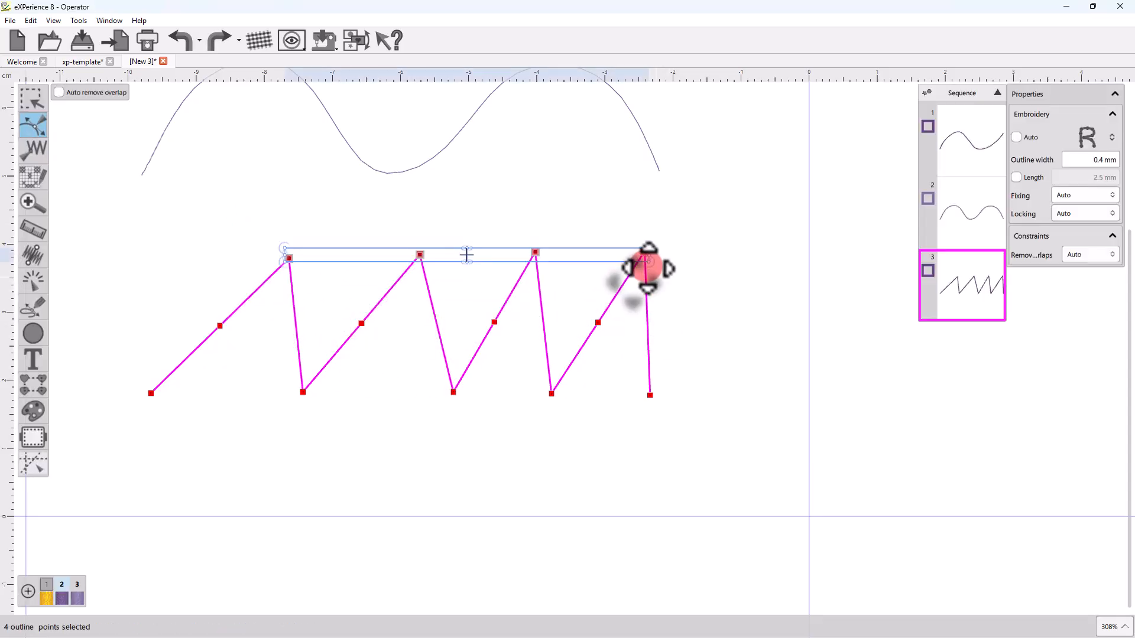
right_click(644, 255)
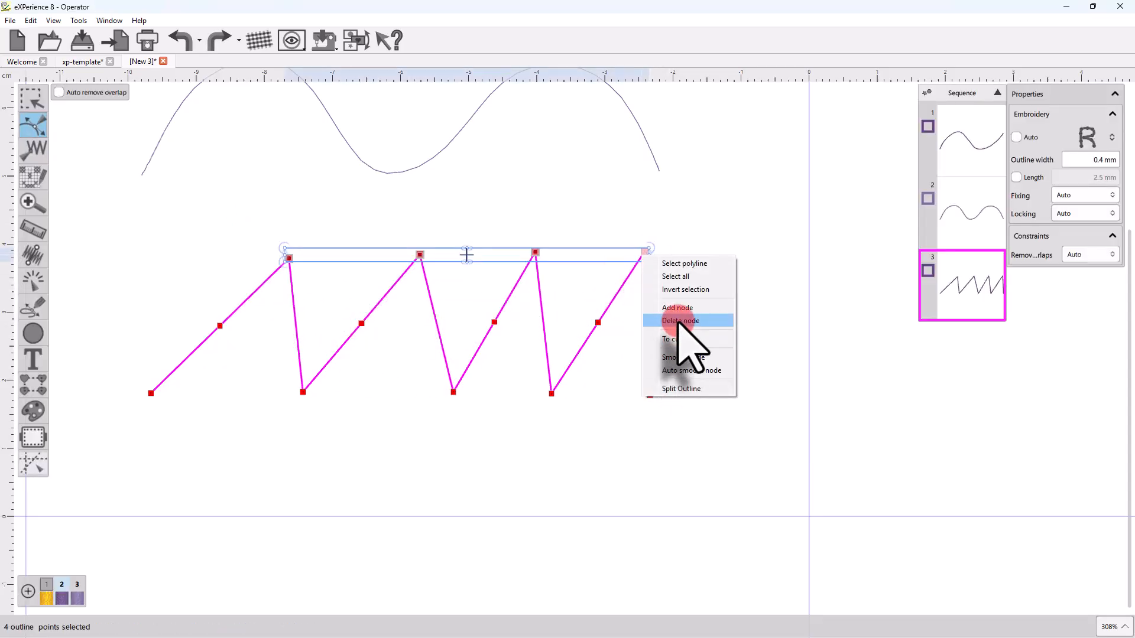
click(678, 321)
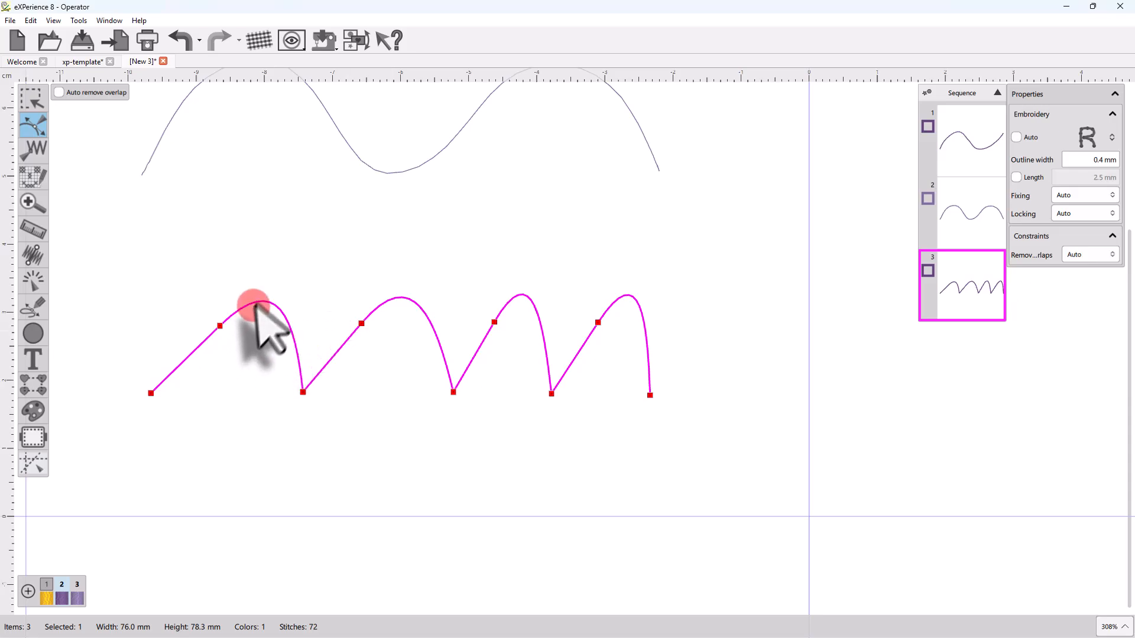